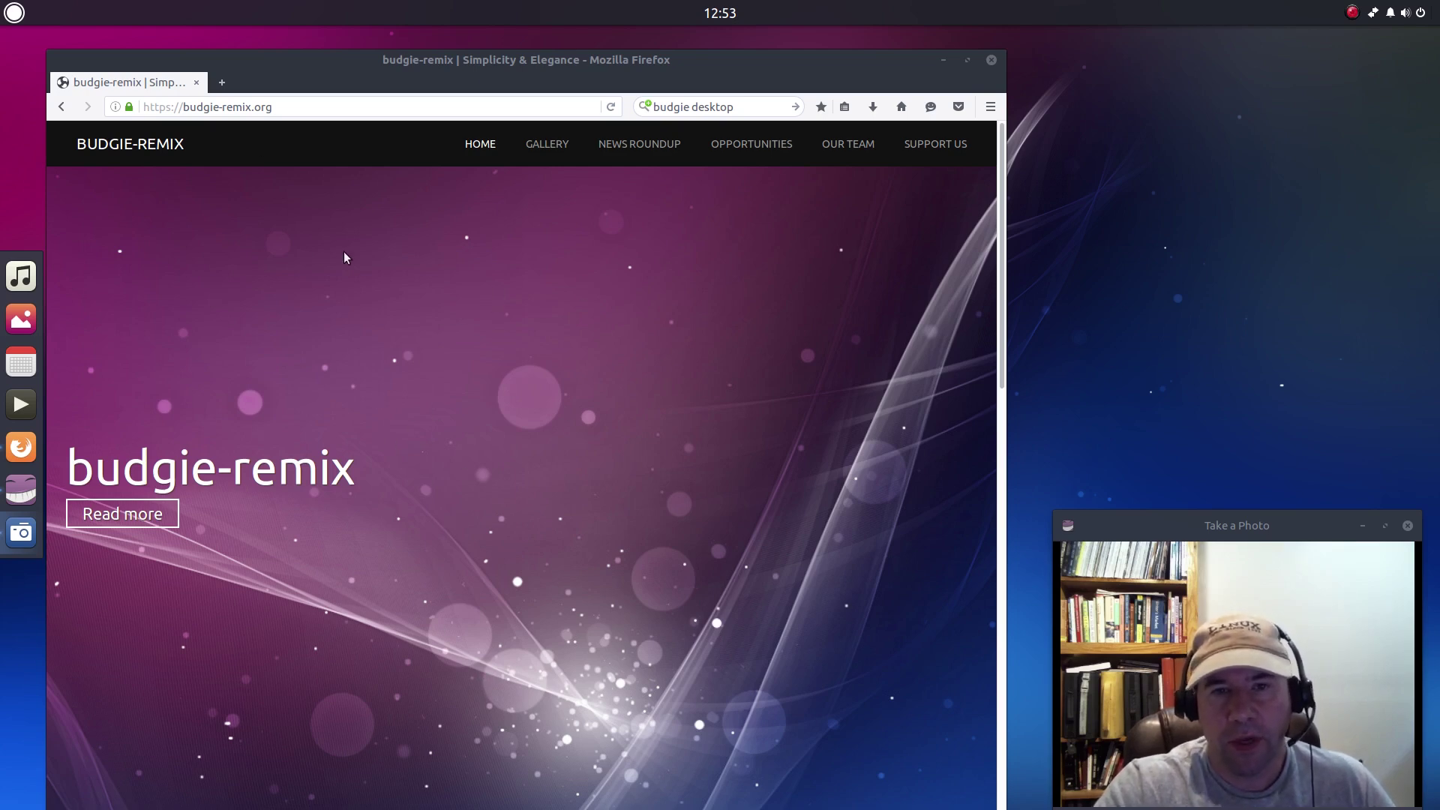
Step: Scroll the budgie-remix.org page down and back up, then drag Firefox off the left edge
{"action": "scroll", "coordinate": [566, 570], "scroll_direction": "down", "scroll_amount": 10}
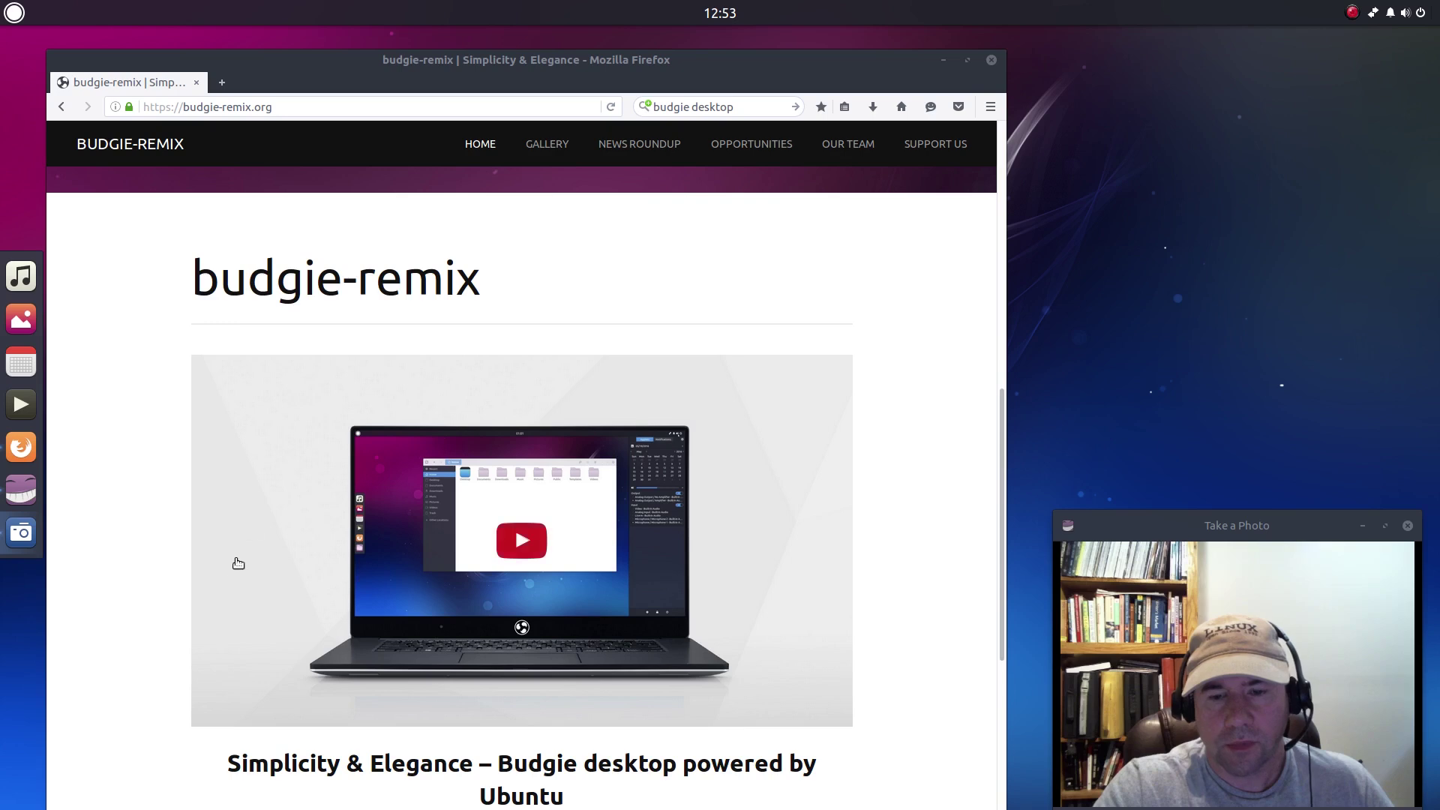
{"action": "scroll", "coordinate": [231, 582], "scroll_direction": "down", "scroll_amount": 8}
{"action": "scroll", "coordinate": [465, 711], "scroll_direction": "up", "scroll_amount": 18}
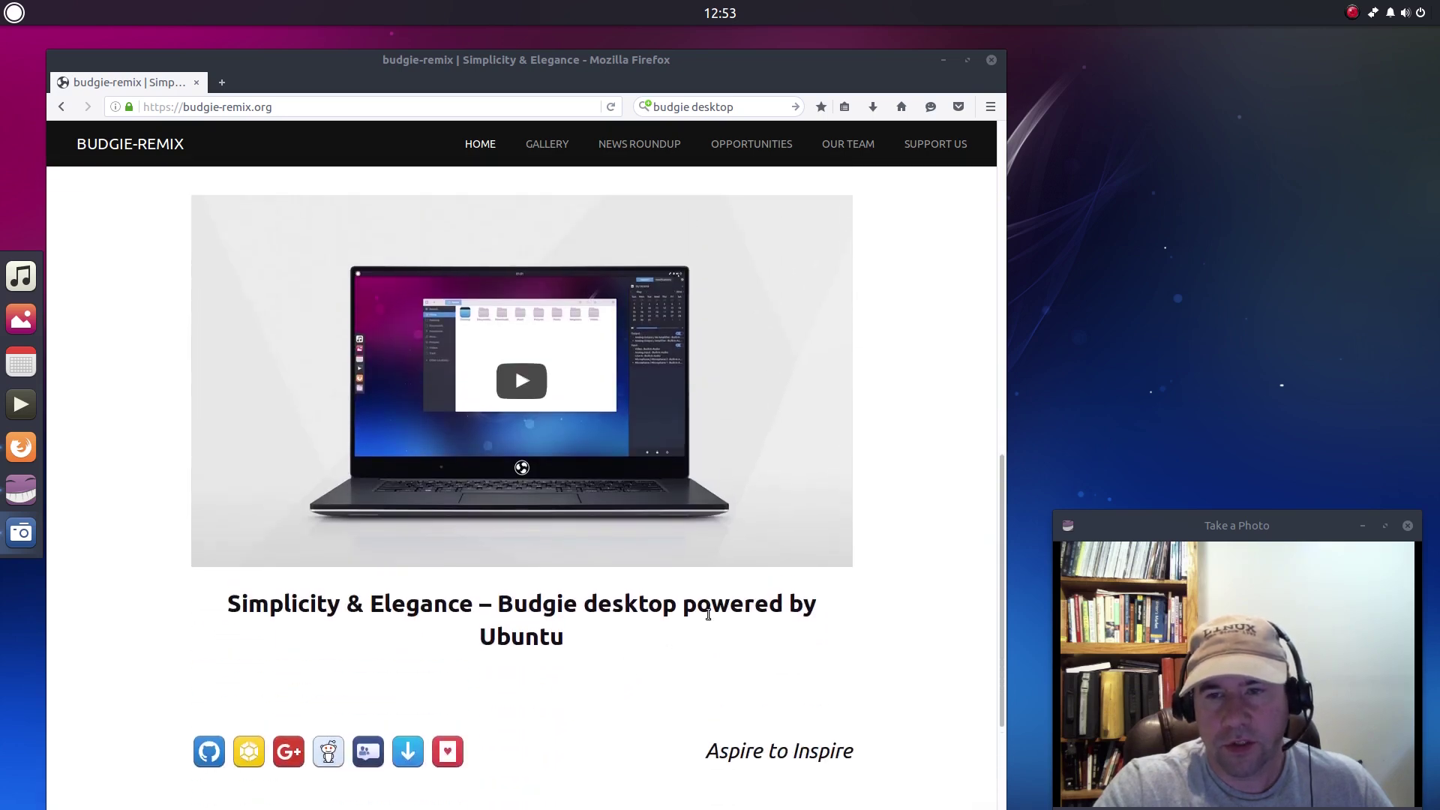
{"action": "scroll", "coordinate": [803, 544], "scroll_direction": "up", "scroll_amount": 2}
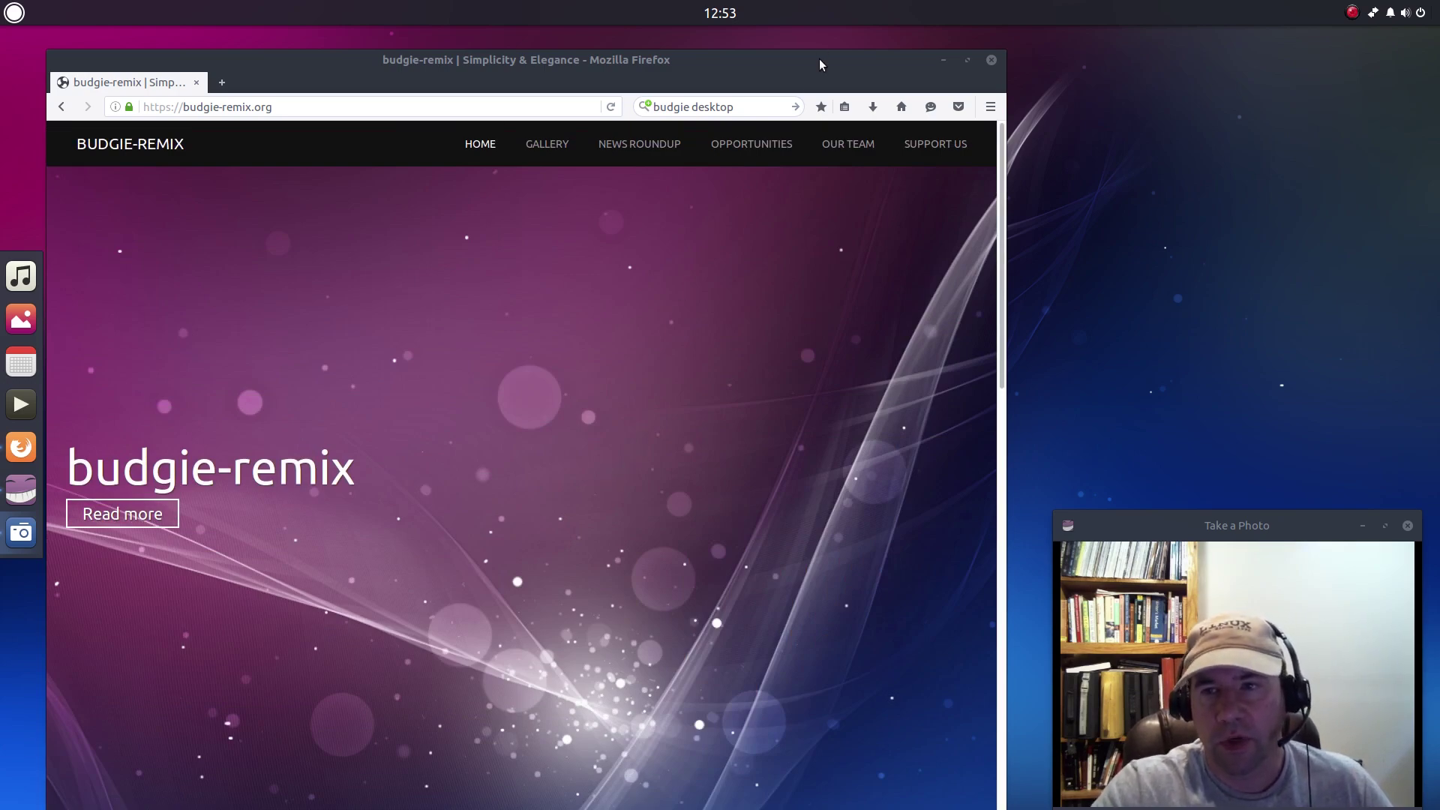
{"action": "left_click_drag", "start_coordinate": [820, 60], "coordinate": [0, 135]}
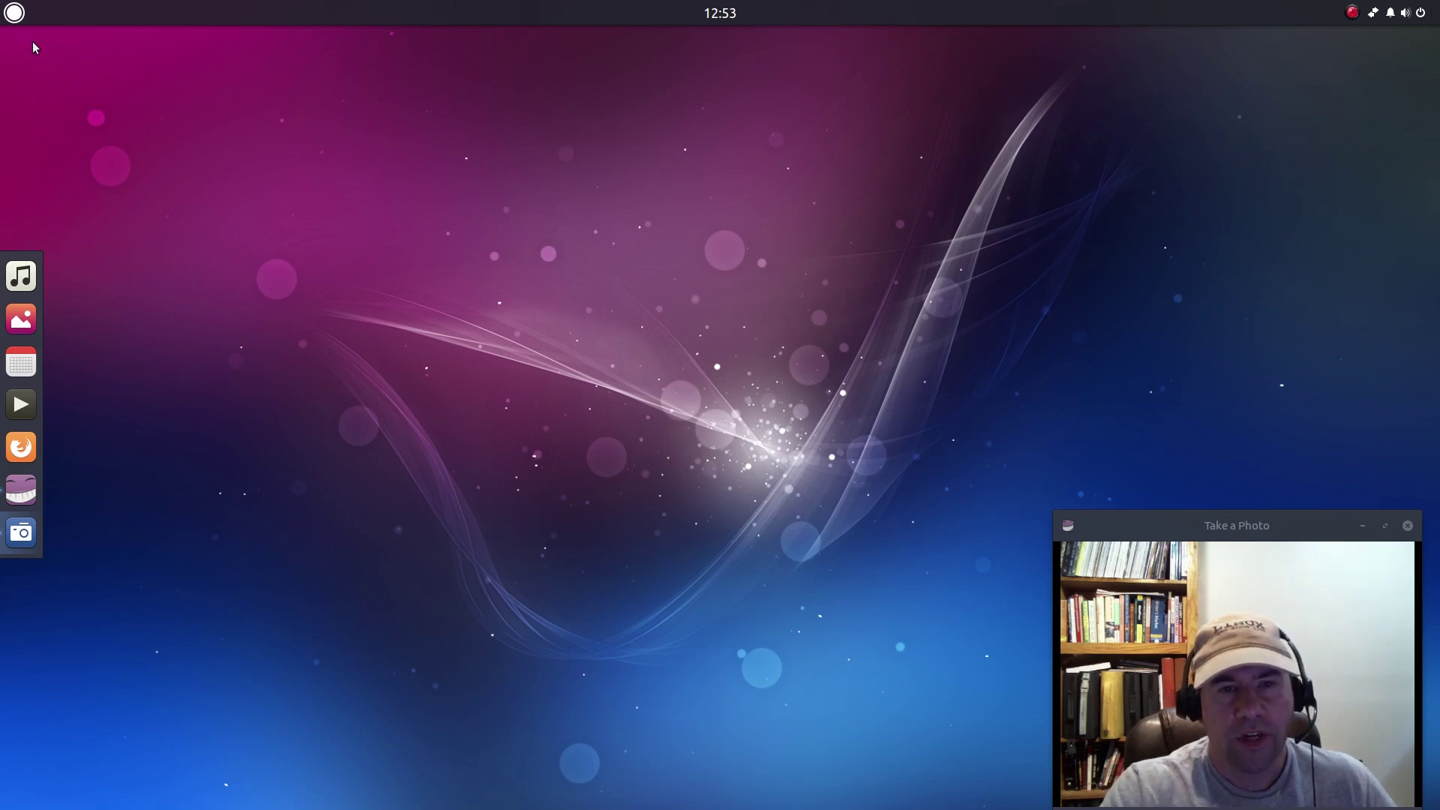
{"action": "left_click", "coordinate": [14, 12]}
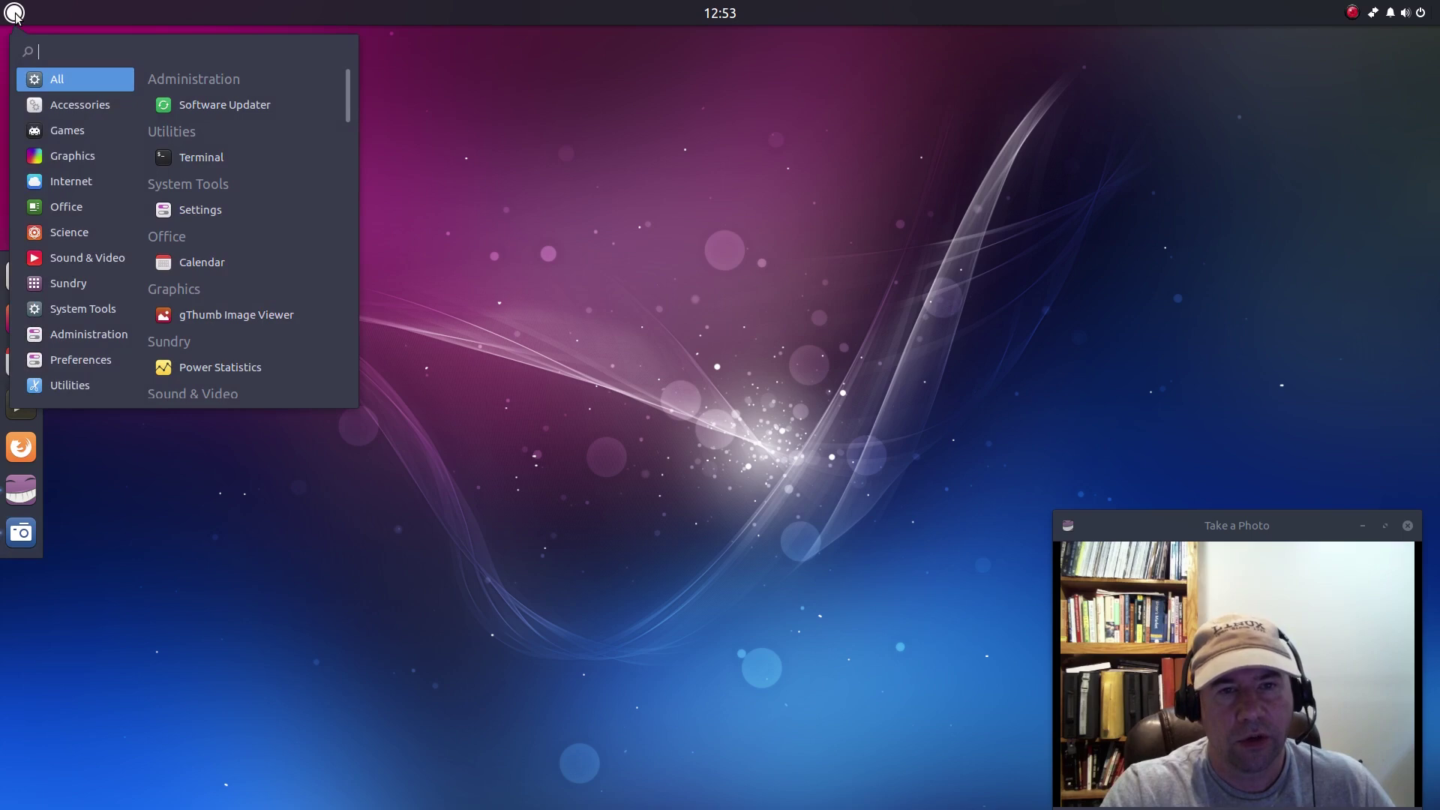
{"action": "left_click", "coordinate": [14, 13]}
{"action": "left_click", "coordinate": [15, 13]}
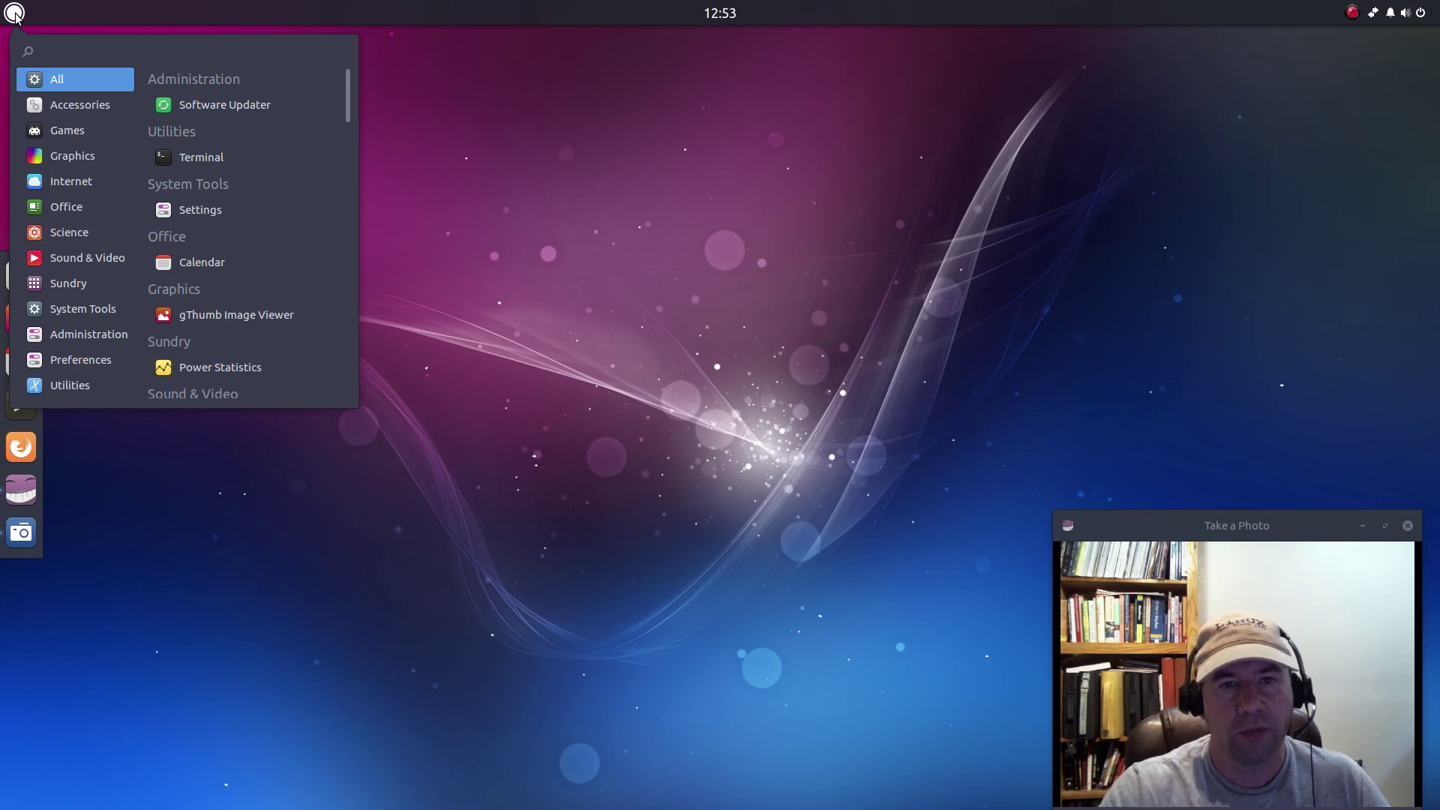
{"action": "left_click", "coordinate": [14, 13]}
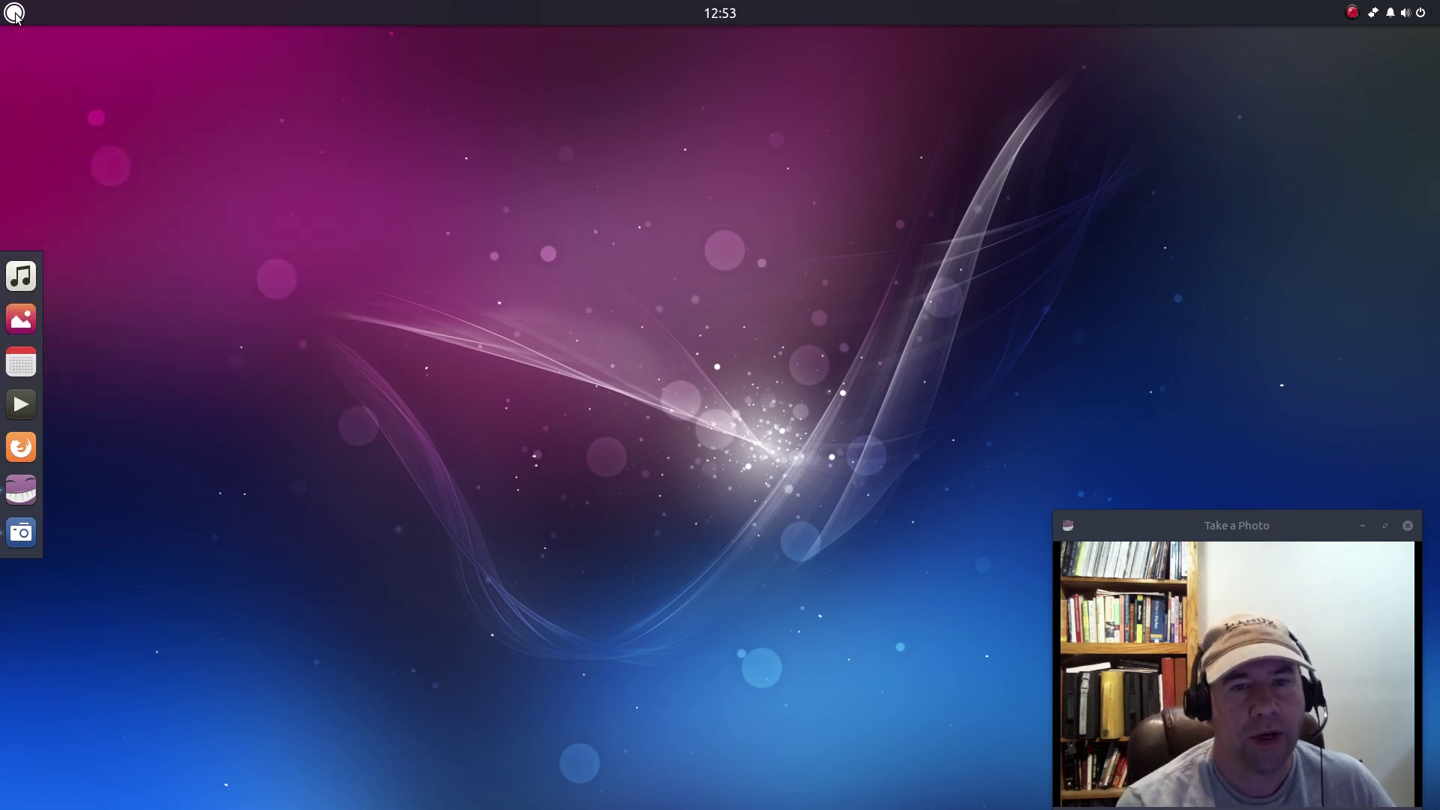
{"action": "left_click", "coordinate": [15, 13]}
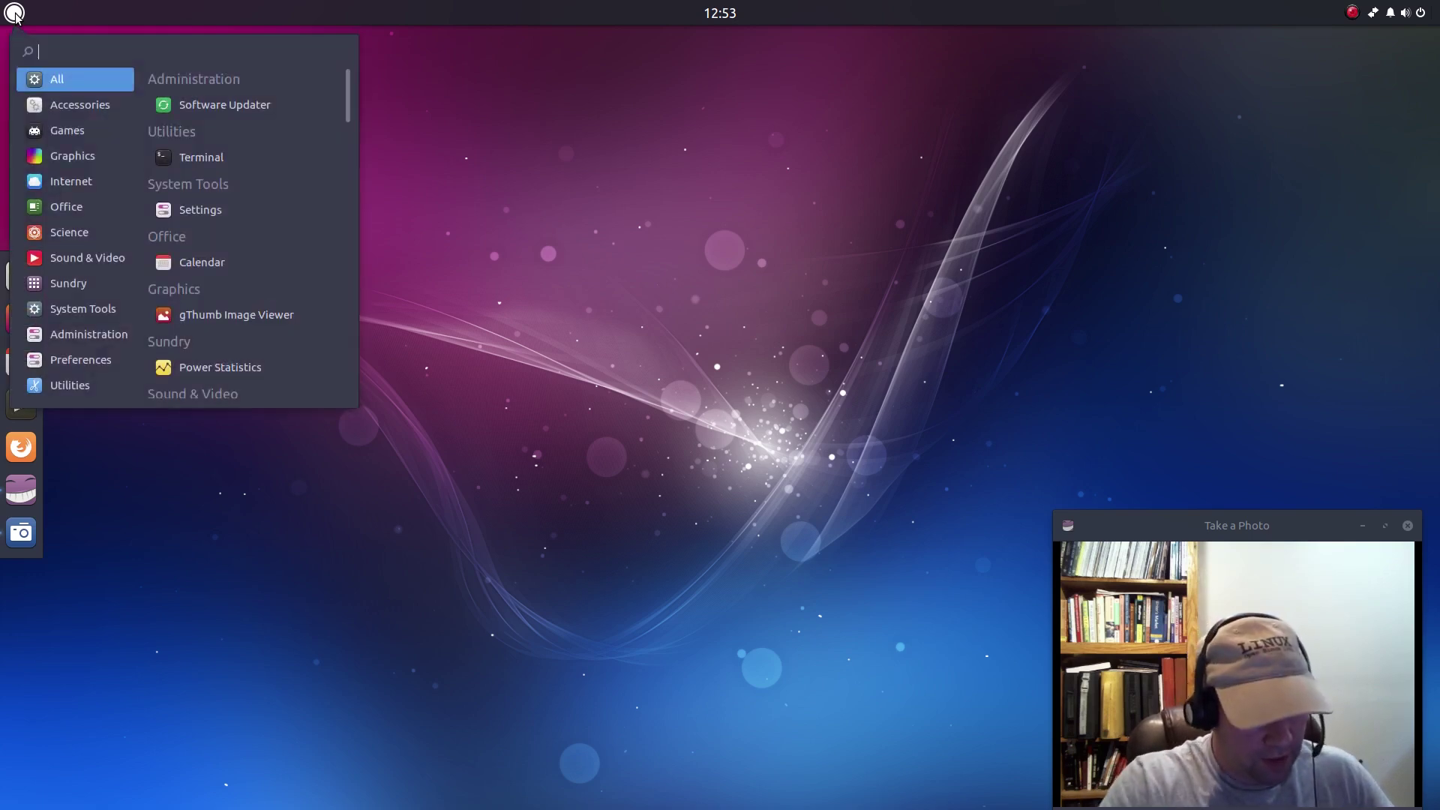
{"action": "type", "text": "libre"}
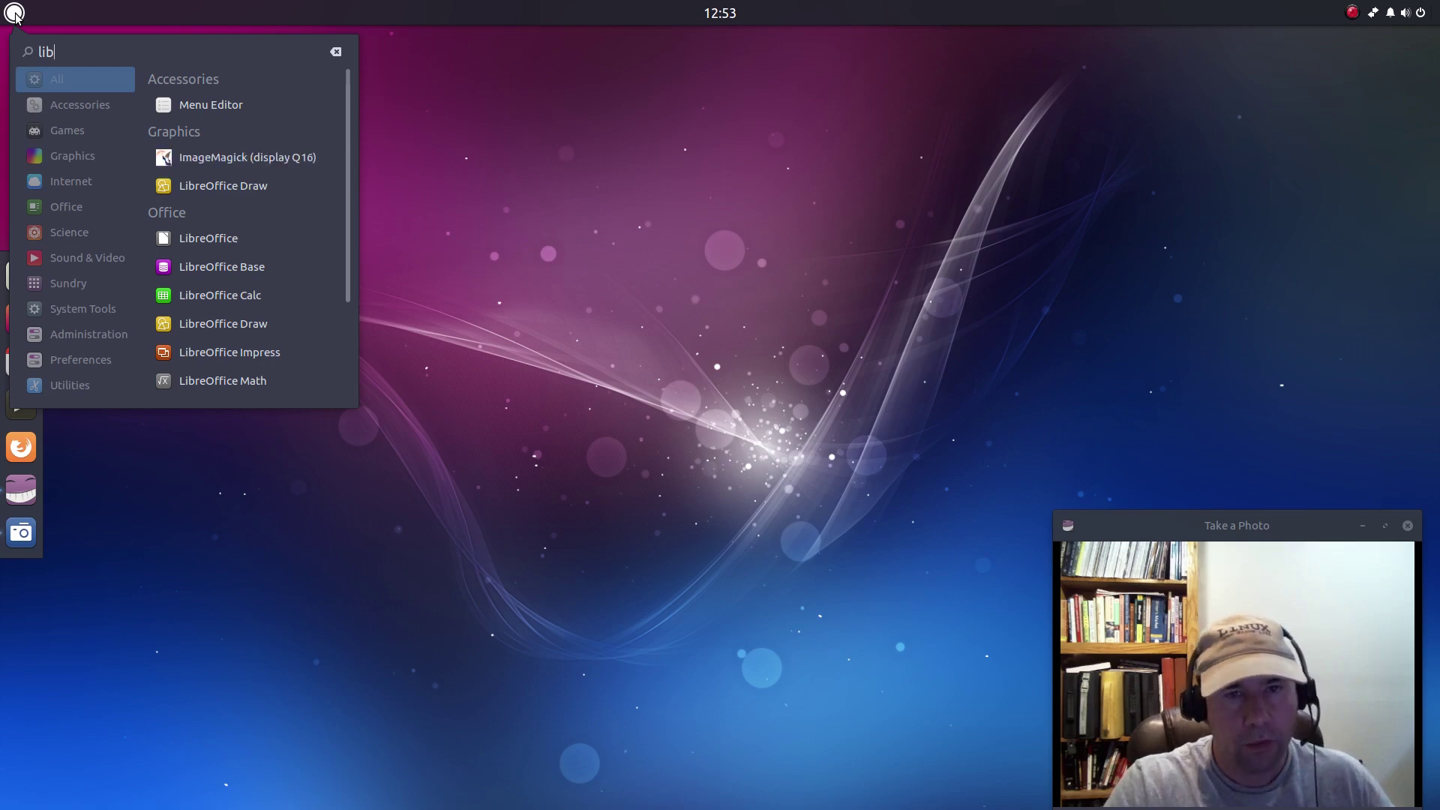
{"action": "key", "text": "BackSpace"}
{"action": "key", "text": "BackSpace"}
{"action": "key", "text": "BackSpace"}
{"action": "key", "text": "BackSpace"}
{"action": "key", "text": "BackSpace"}
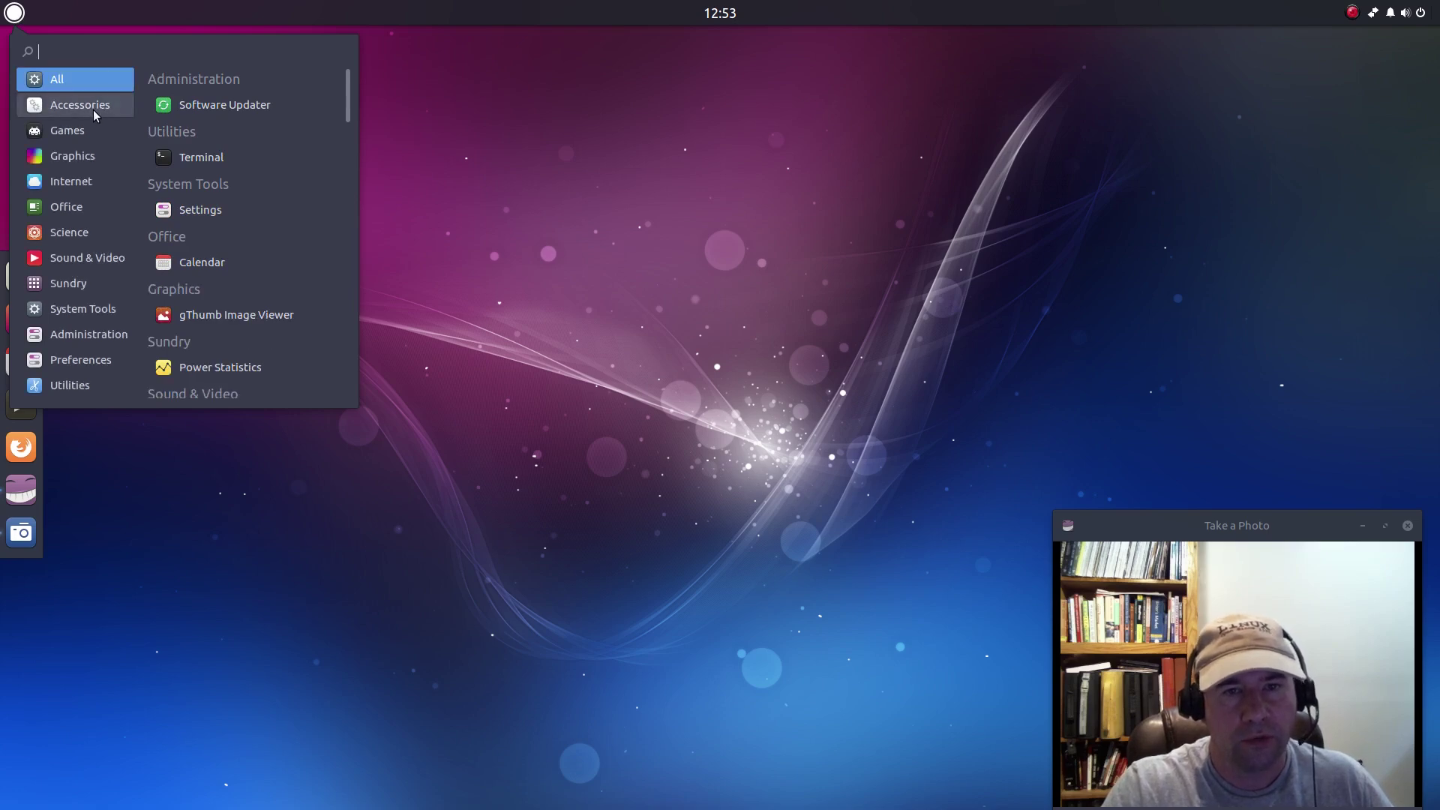
{"action": "left_click", "coordinate": [73, 159]}
{"action": "left_click", "coordinate": [75, 206]}
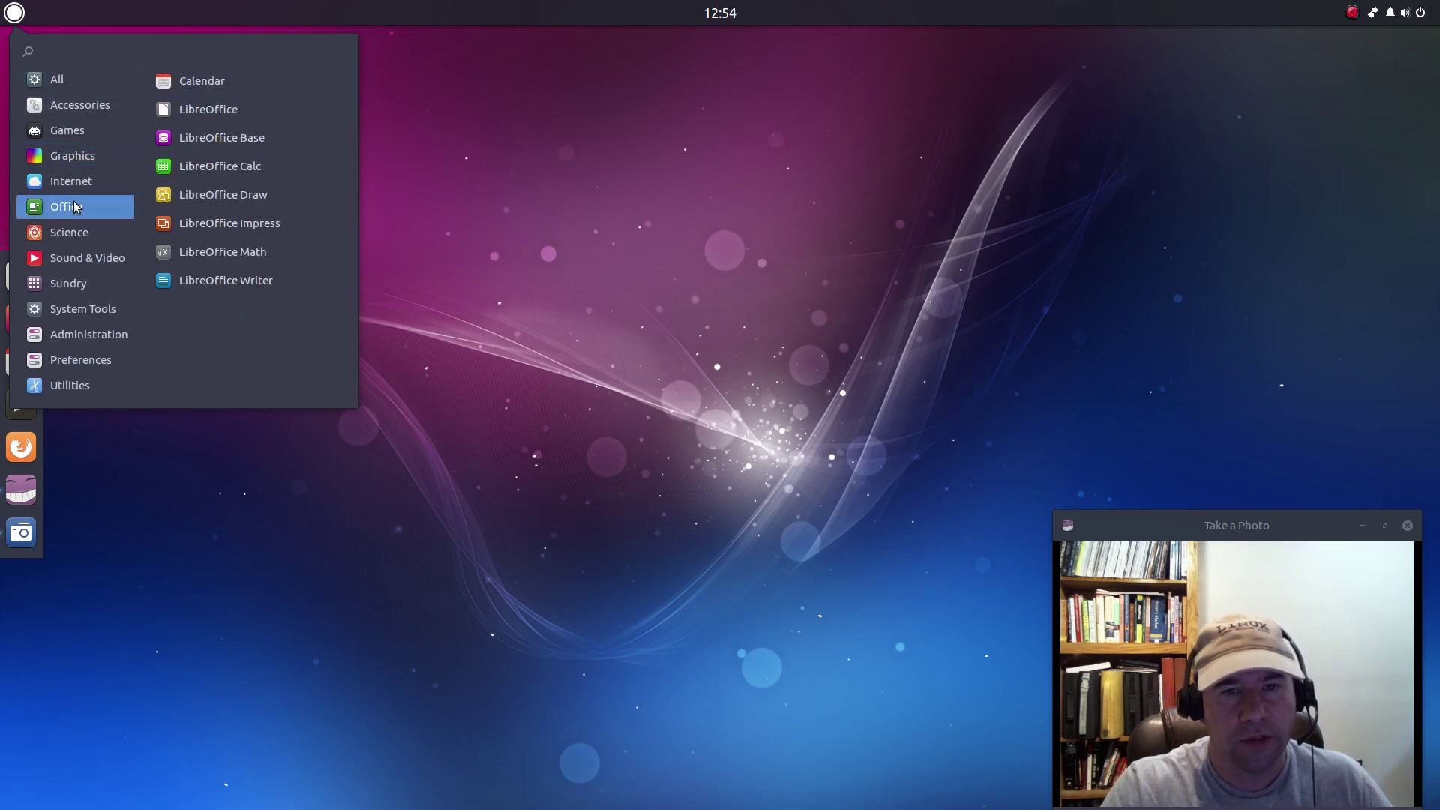
{"action": "left_click", "coordinate": [381, 174]}
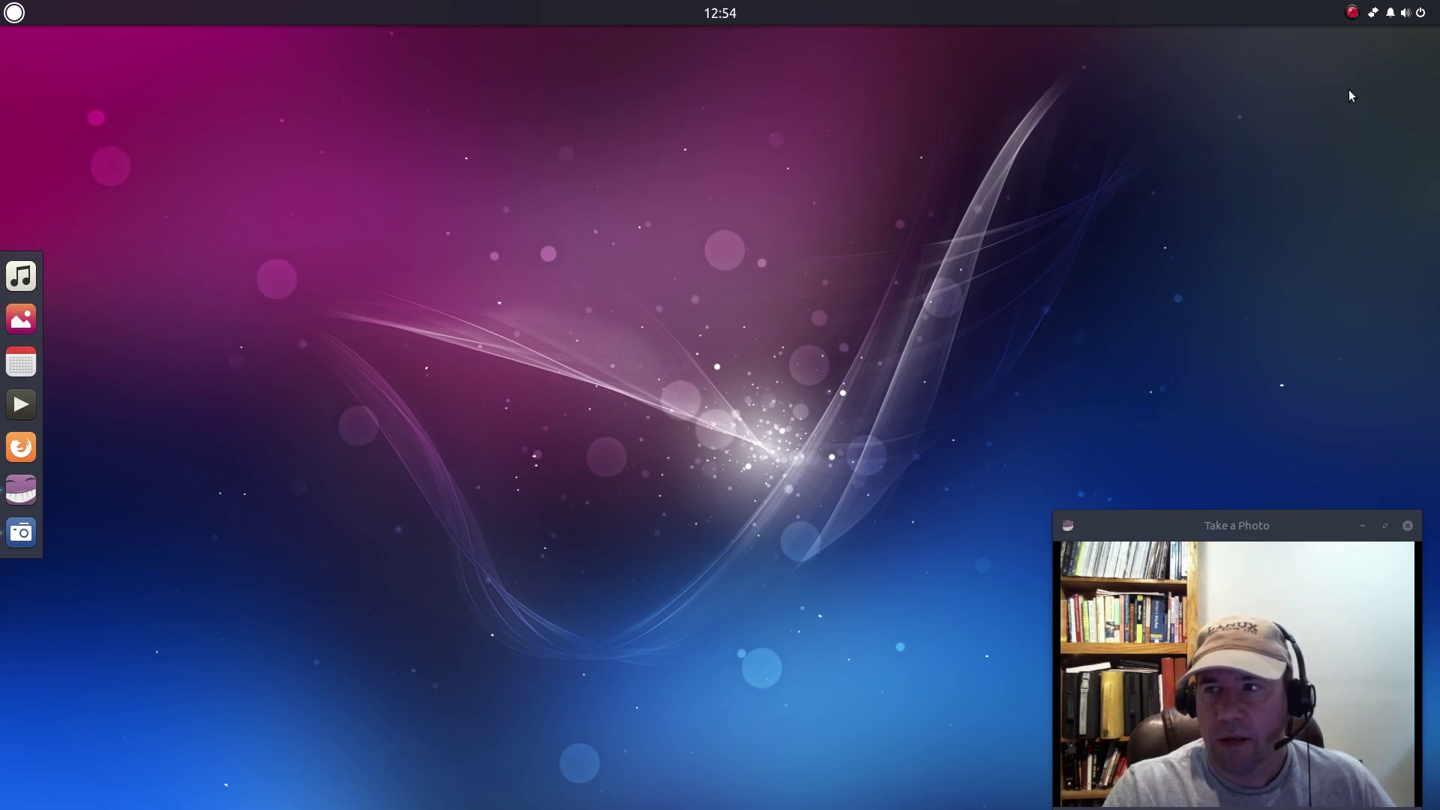
Step: Open Raven from the tray bell and show its Applets: the June 2016 calendar and audio devices
{"action": "left_click", "coordinate": [1396, 17]}
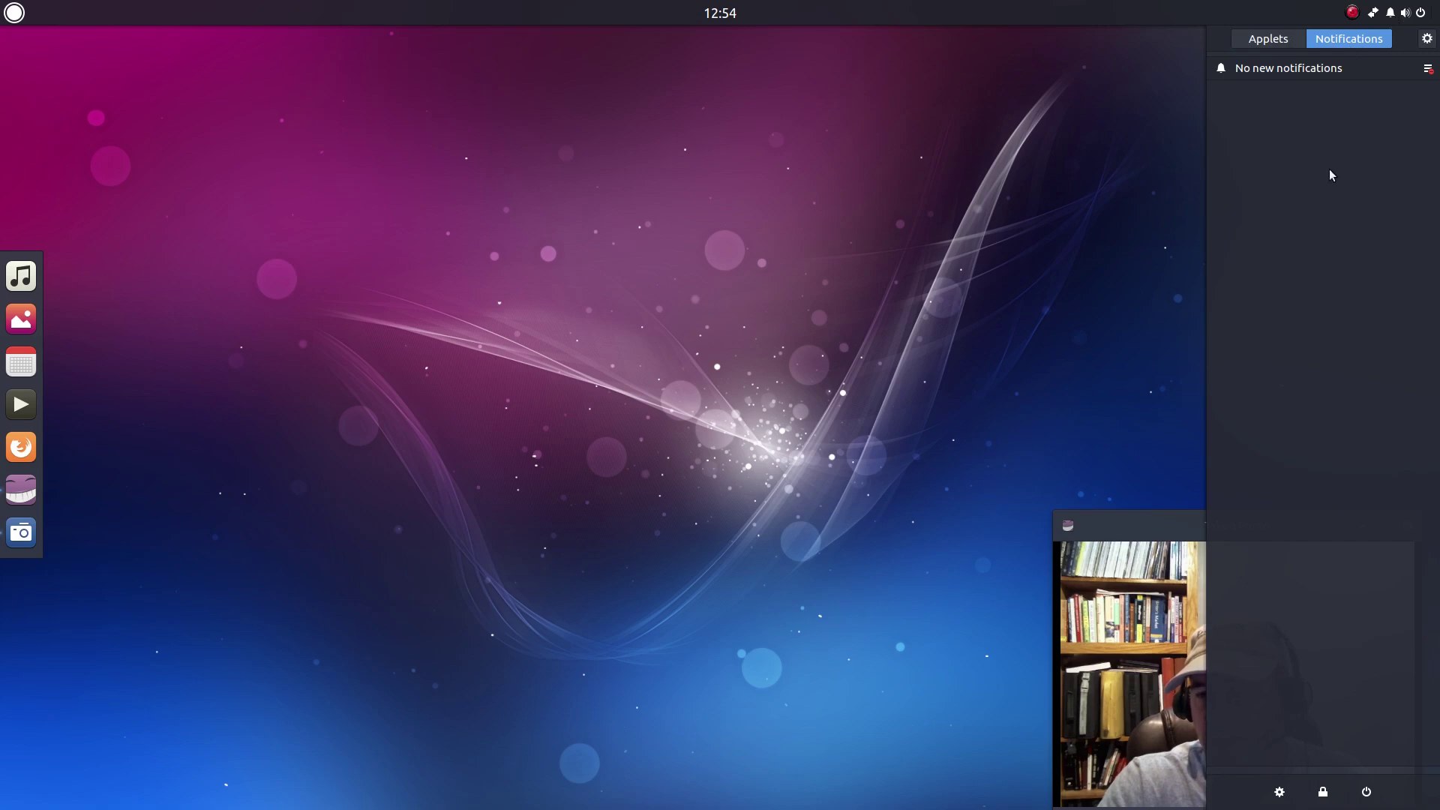
{"action": "left_click", "coordinate": [1261, 43]}
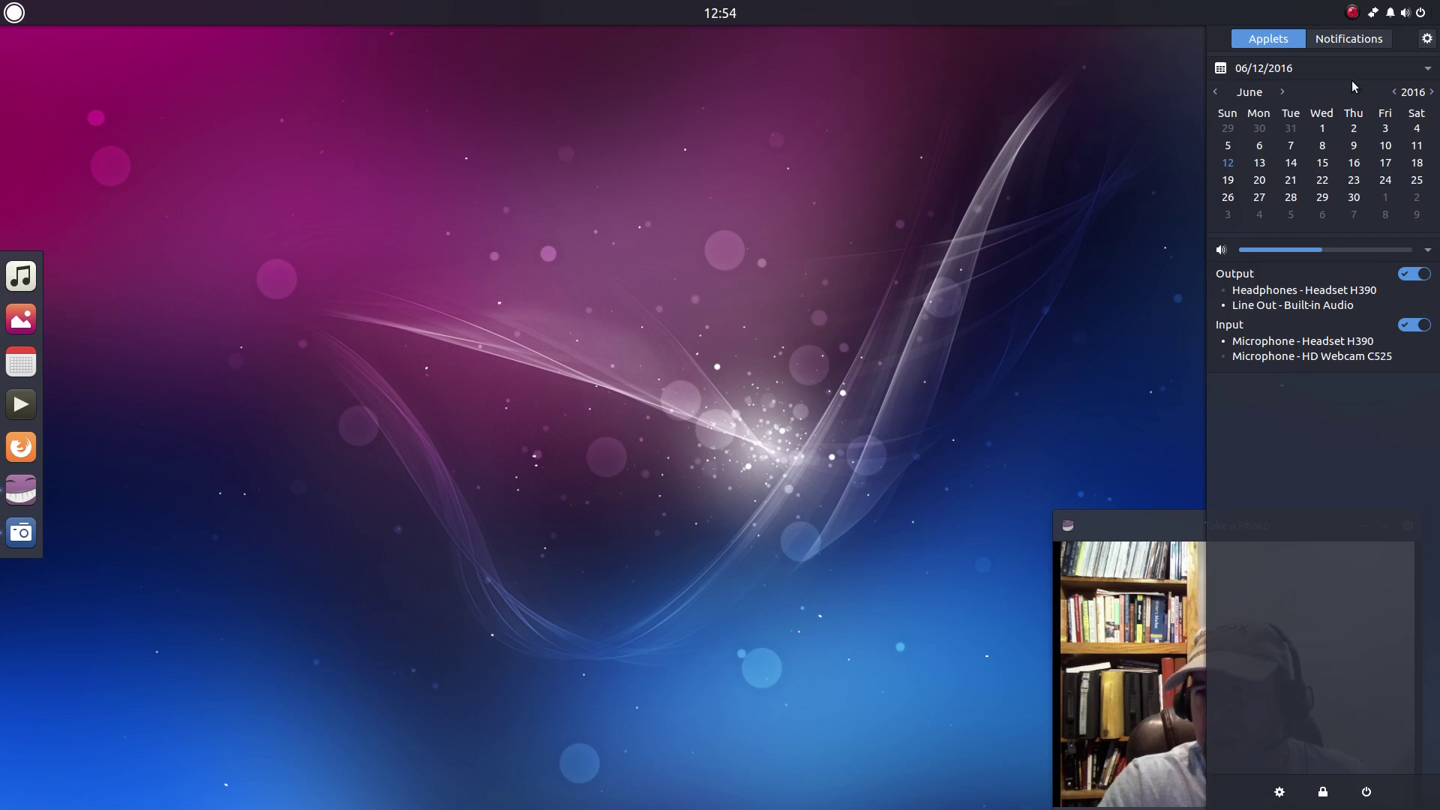
Step: Open Budgie Settings from Raven, keeping Arc-Darker as widget theme and Moka as icon theme
{"action": "left_click", "coordinate": [1427, 39]}
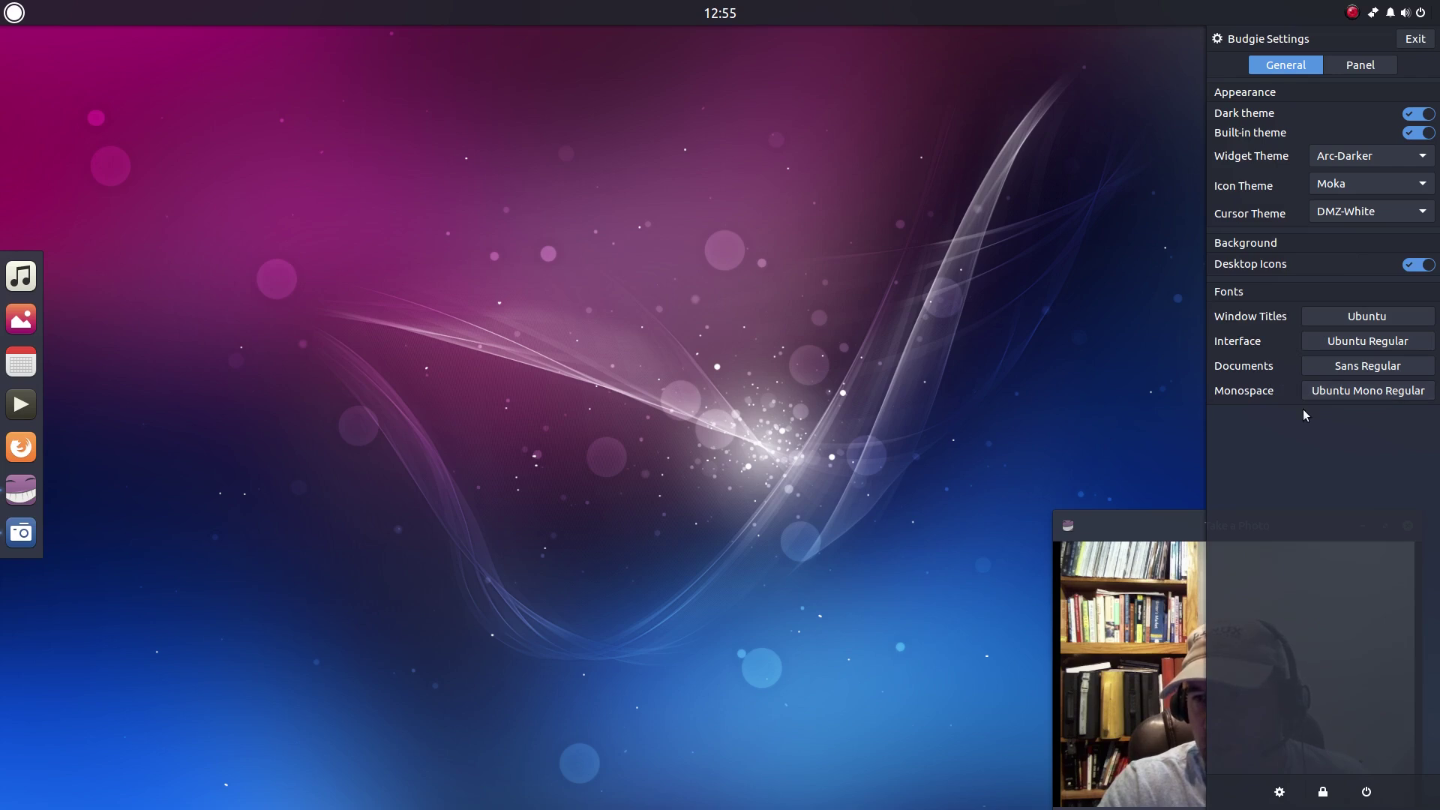
{"action": "left_click", "coordinate": [1423, 159]}
{"action": "left_click", "coordinate": [1424, 160]}
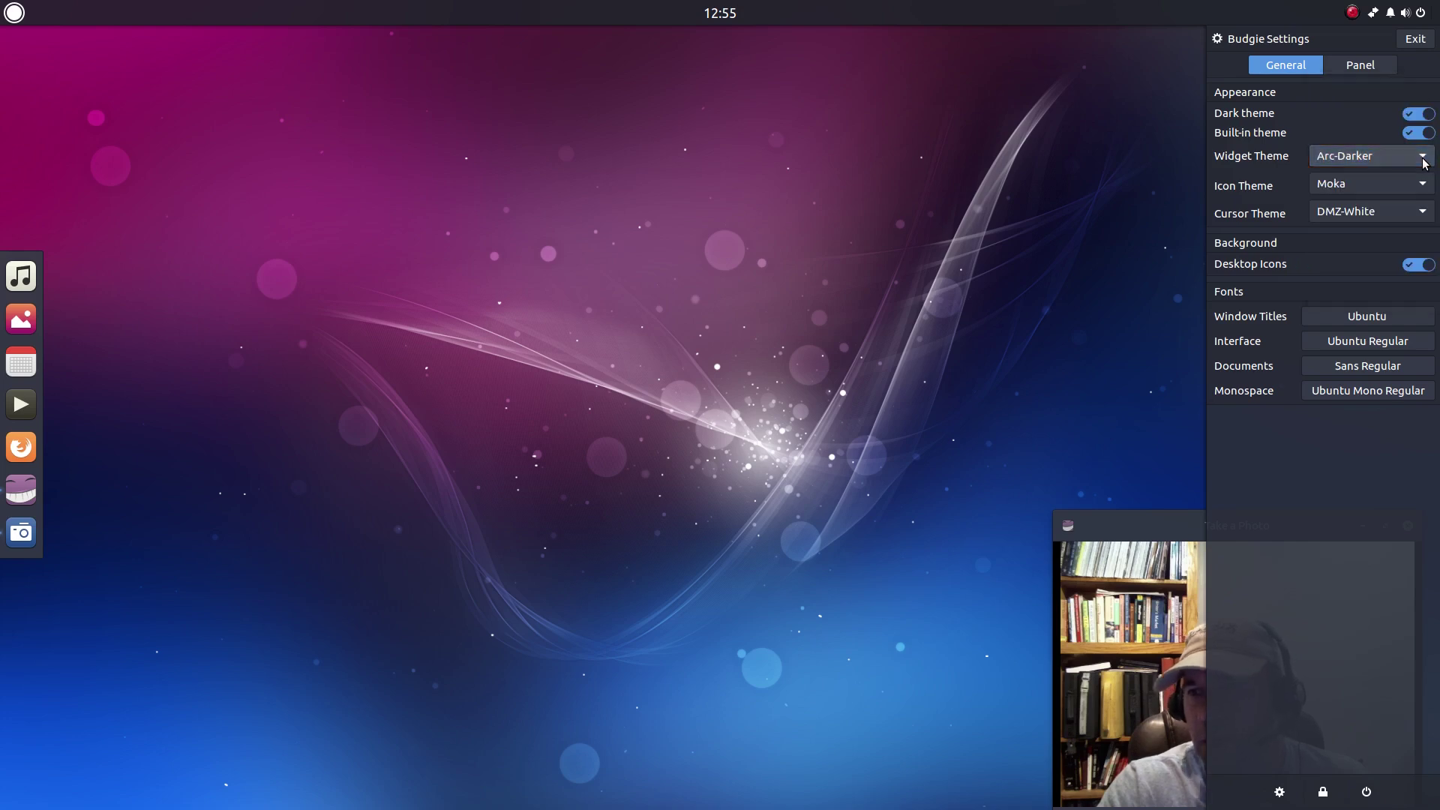
{"action": "left_click", "coordinate": [1425, 162]}
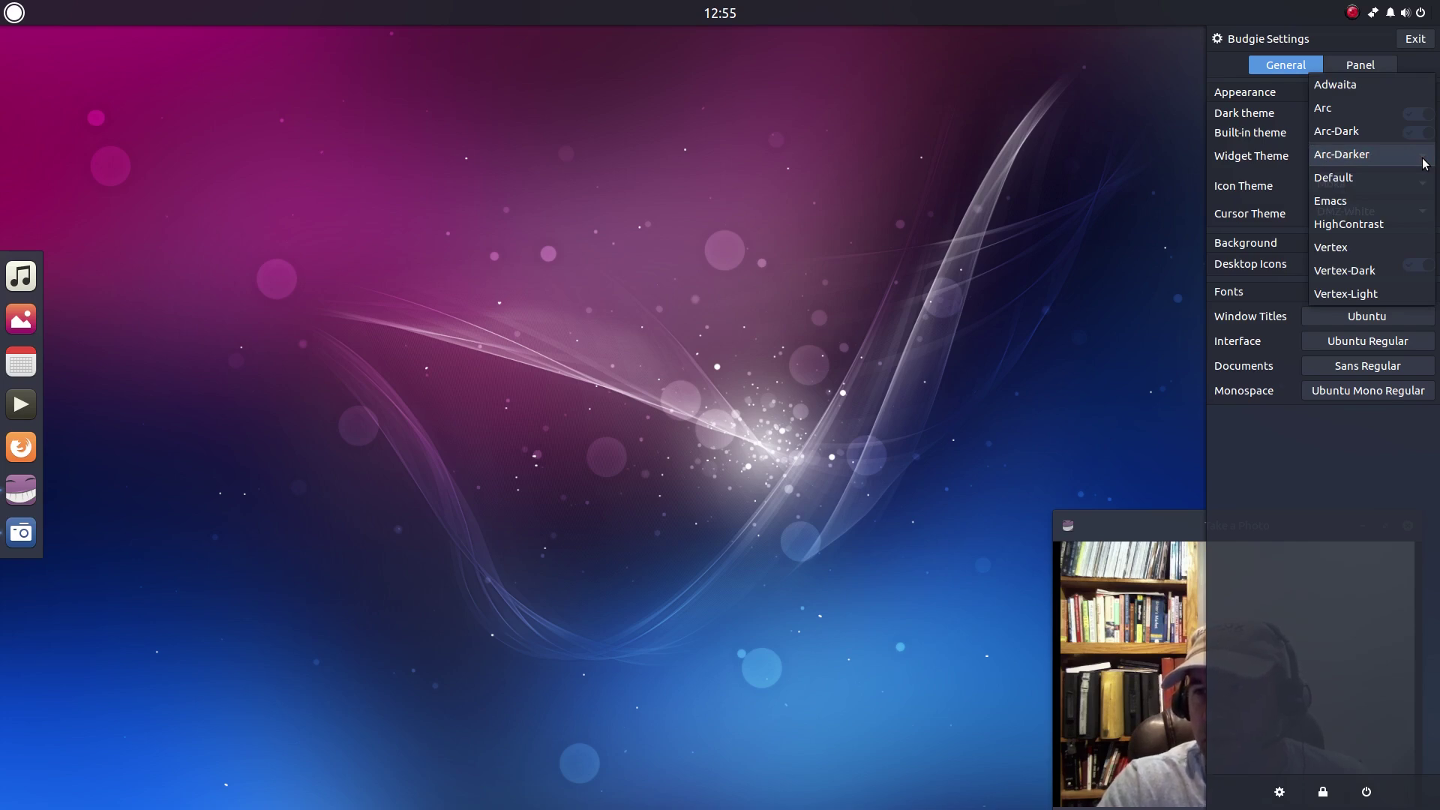
{"action": "left_click", "coordinate": [1425, 163]}
{"action": "left_click", "coordinate": [1426, 186]}
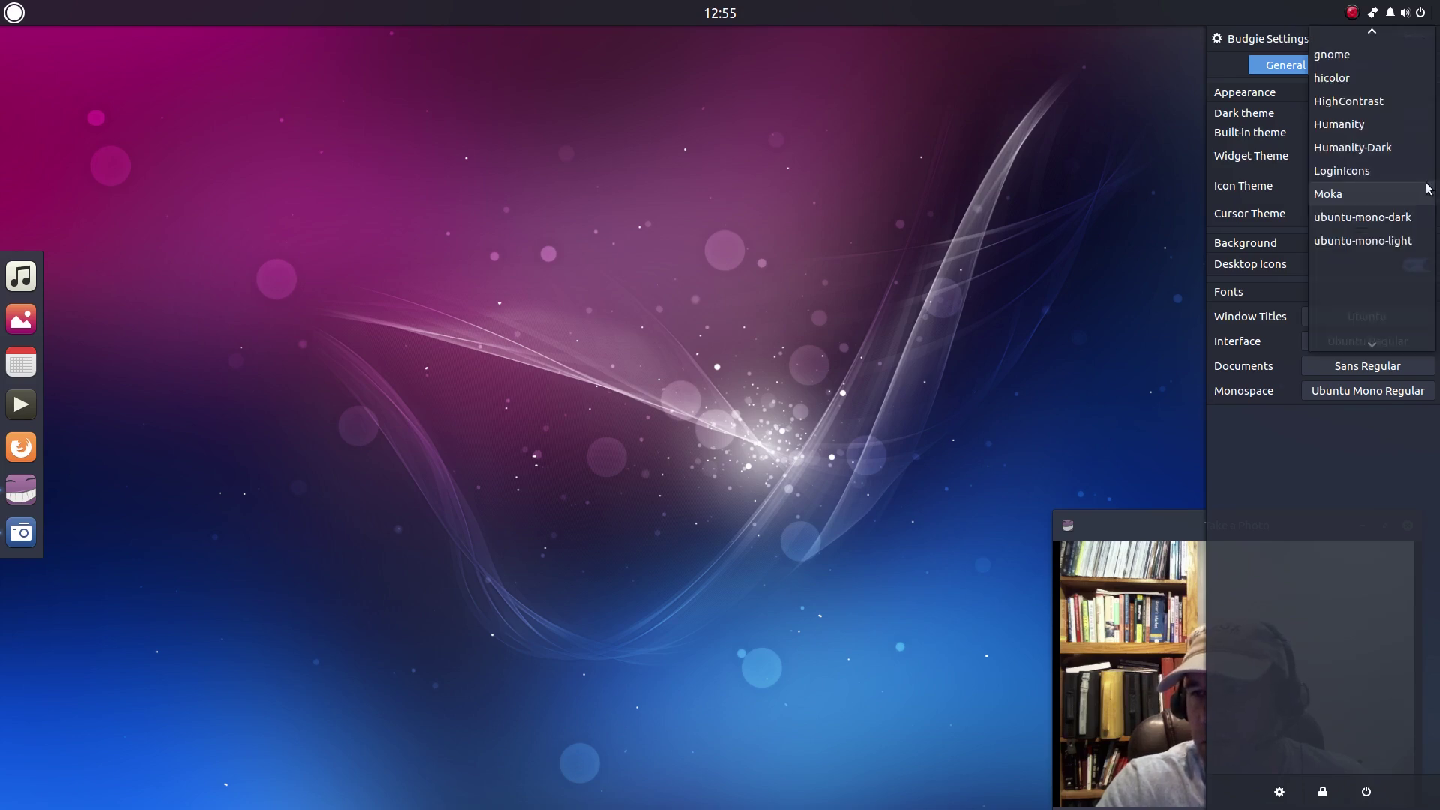
{"action": "left_click", "coordinate": [1428, 189]}
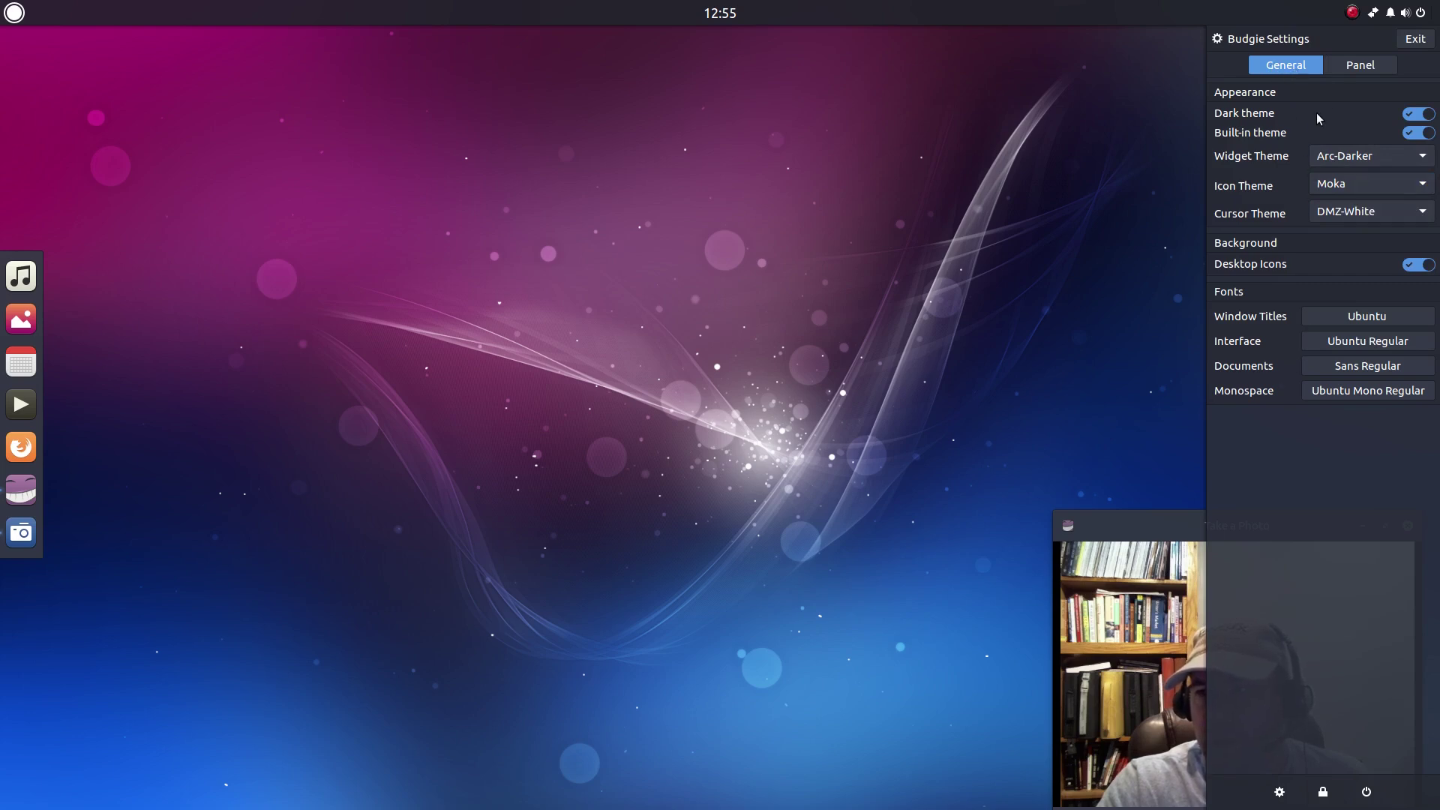
Step: Review the Top Panel options on the Panel tab, then exit to Raven's Applets view
{"action": "left_click", "coordinate": [1370, 68]}
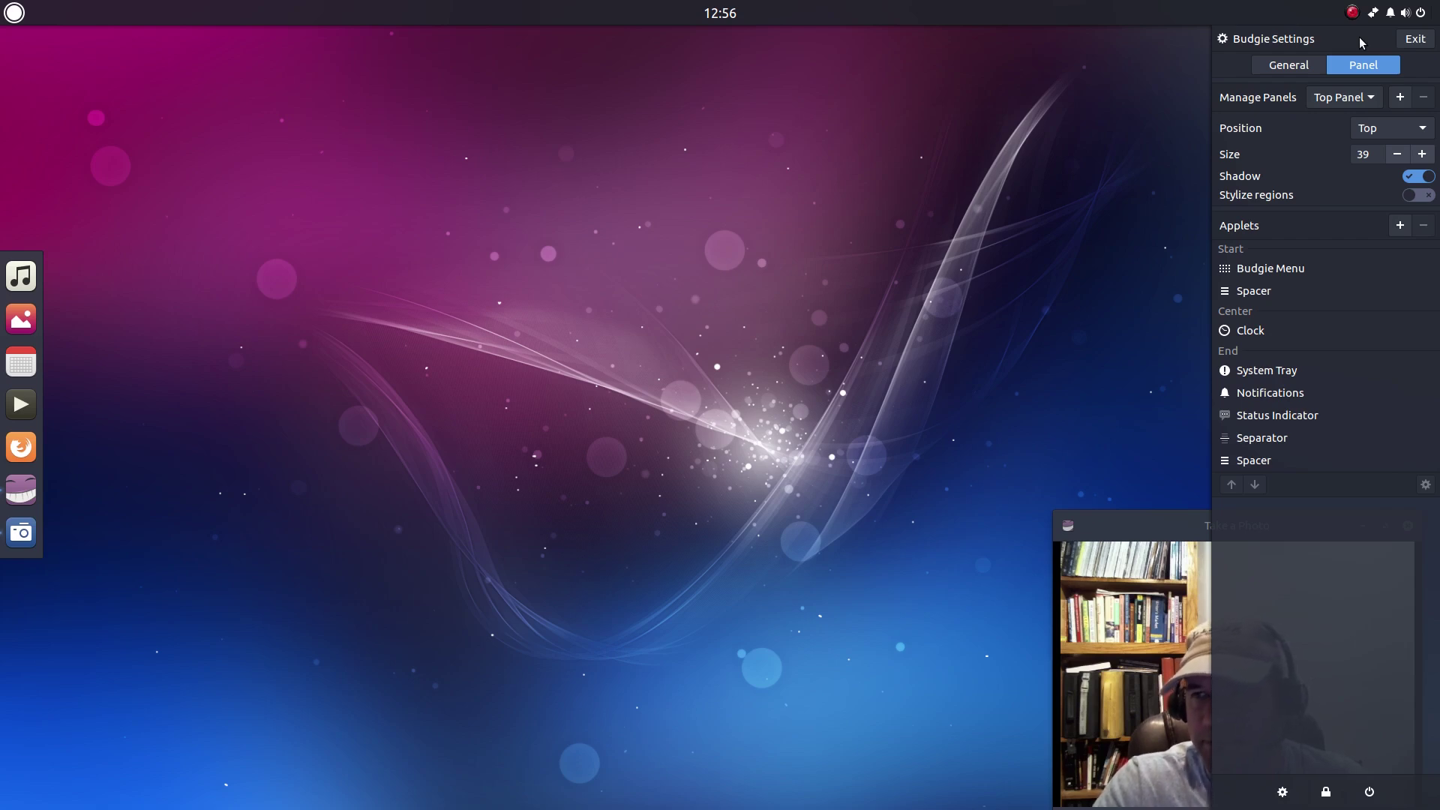
{"action": "left_click", "coordinate": [1420, 41]}
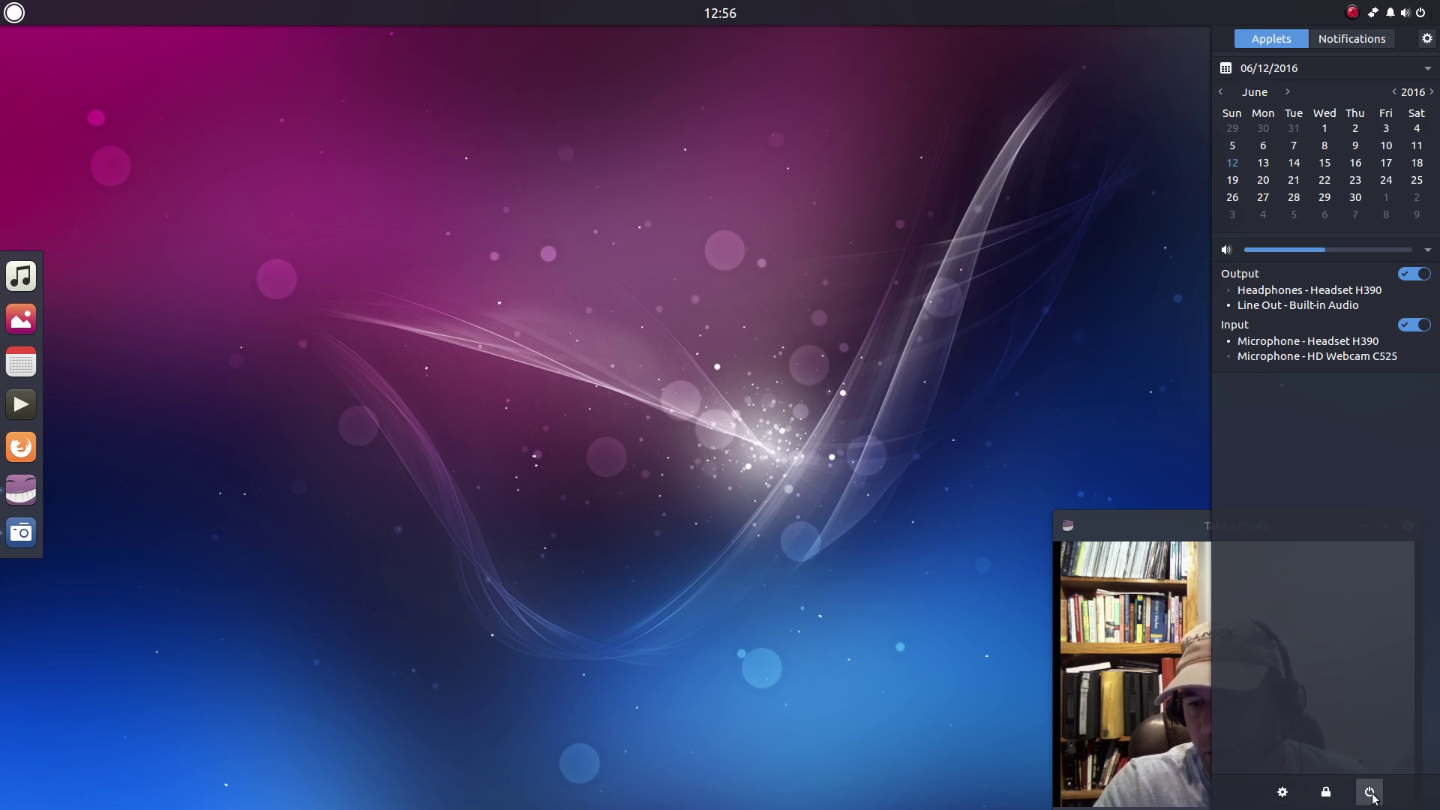
Step: Open GNOME Settings from Raven, look over the Personal, Hardware and System categories, then close it
{"action": "left_click", "coordinate": [1283, 794]}
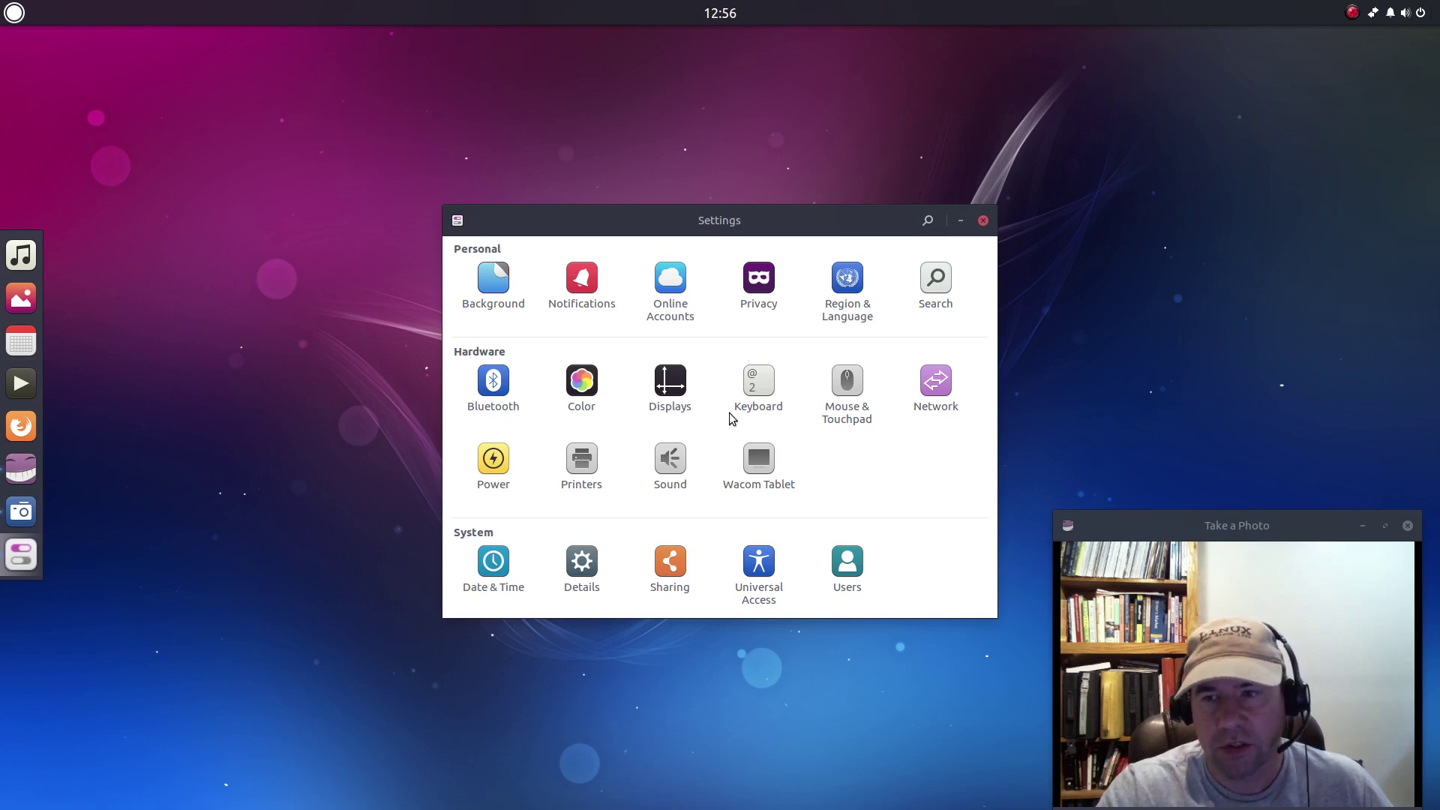
{"action": "left_click", "coordinate": [984, 221]}
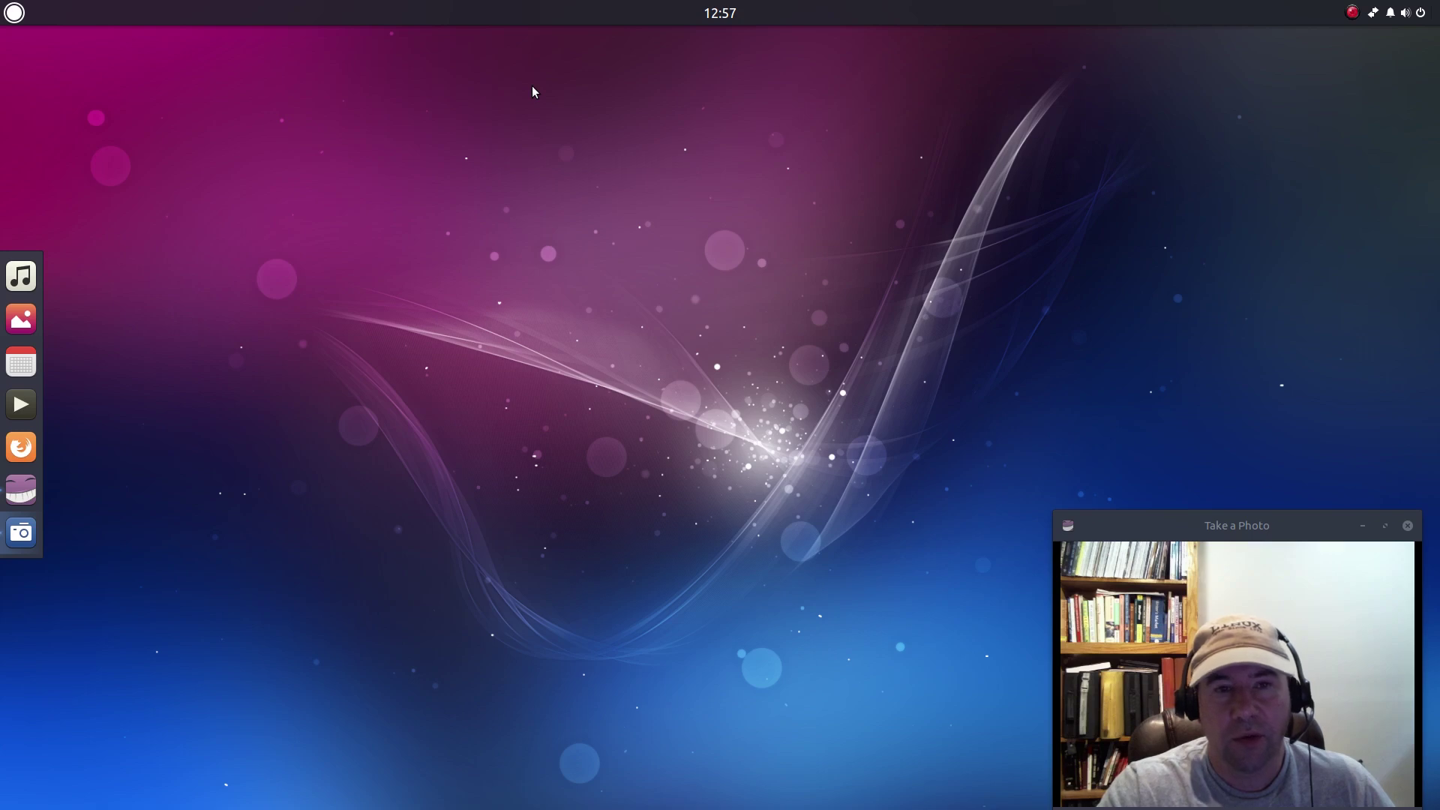
Step: Toggle the application menu, then open Raven and switch between its Notifications and Applets views
{"action": "left_click", "coordinate": [14, 13]}
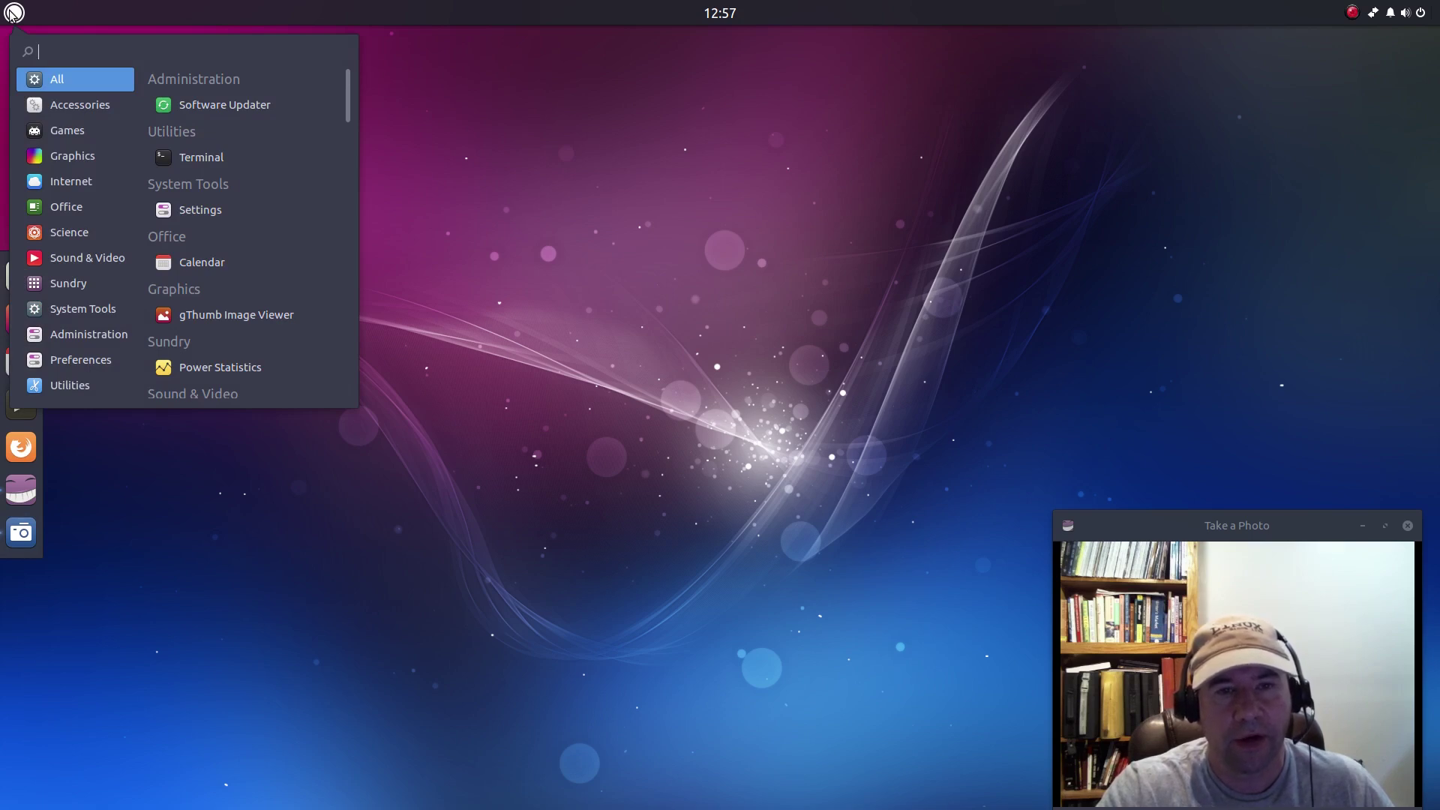
{"action": "left_click", "coordinate": [14, 13]}
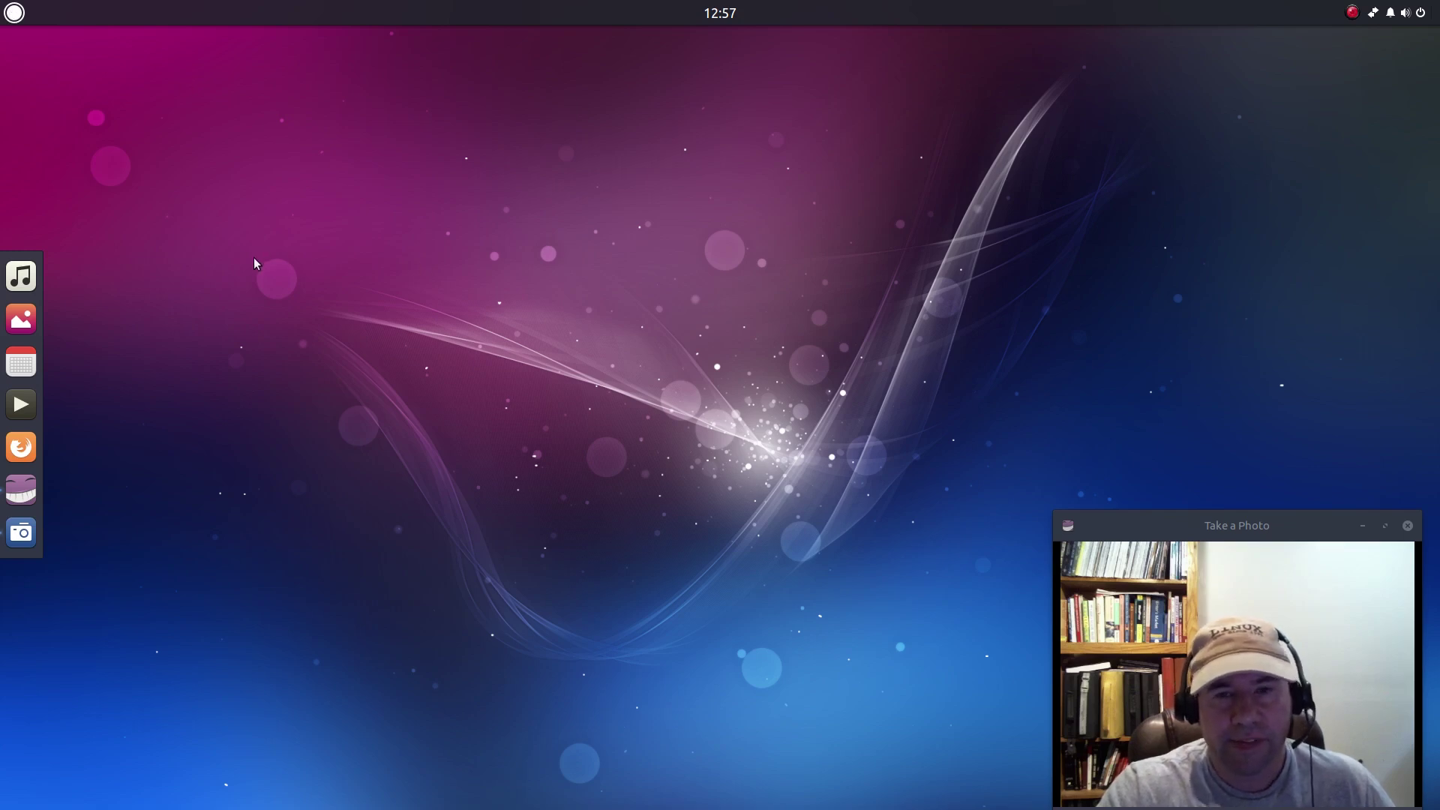
{"action": "left_click", "coordinate": [1406, 13]}
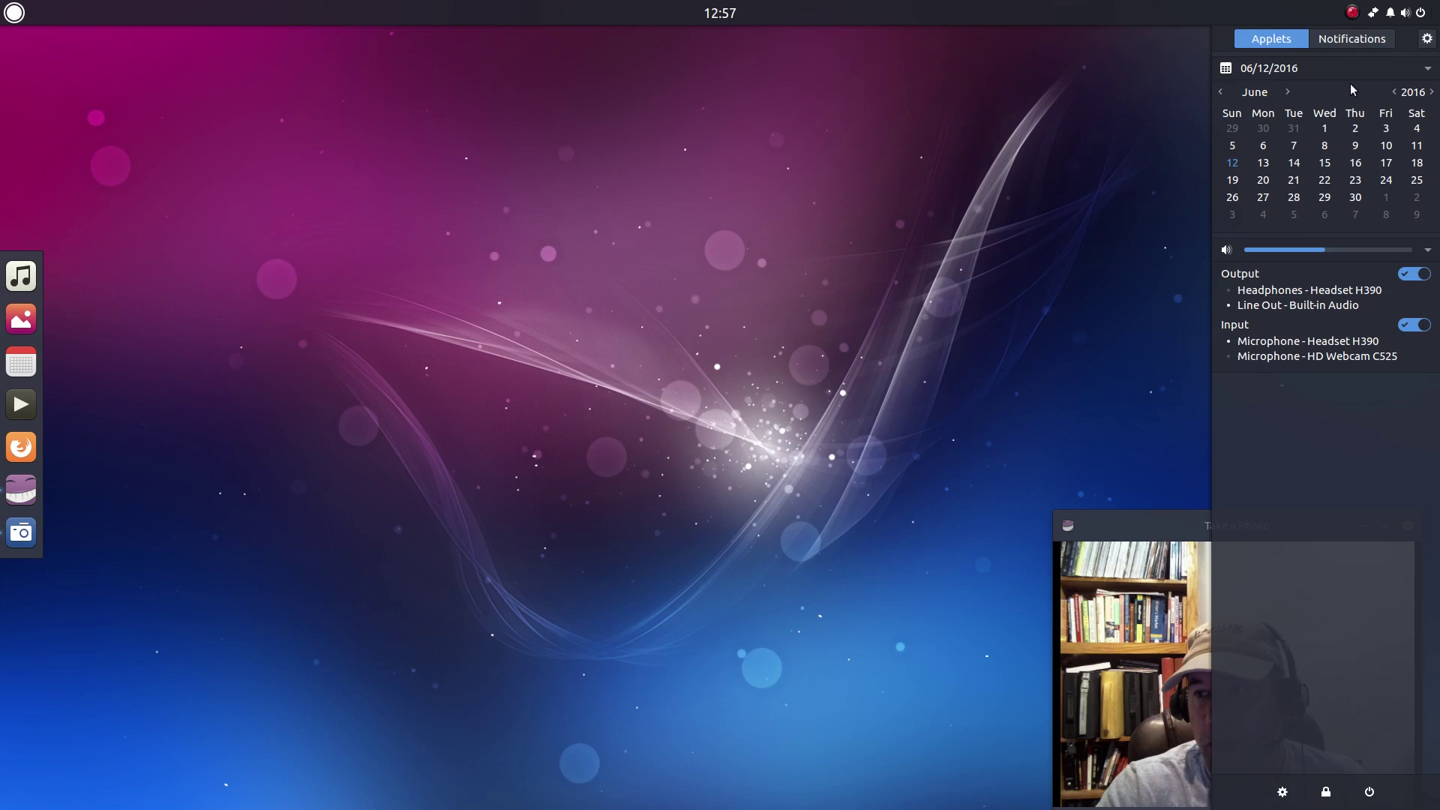
{"action": "left_click", "coordinate": [1356, 44]}
{"action": "left_click", "coordinate": [1271, 39]}
Step: Open Budgie Settings, close the sidebar, then open and close the application menu
{"action": "left_click", "coordinate": [1427, 38]}
{"action": "left_click", "coordinate": [1142, 110]}
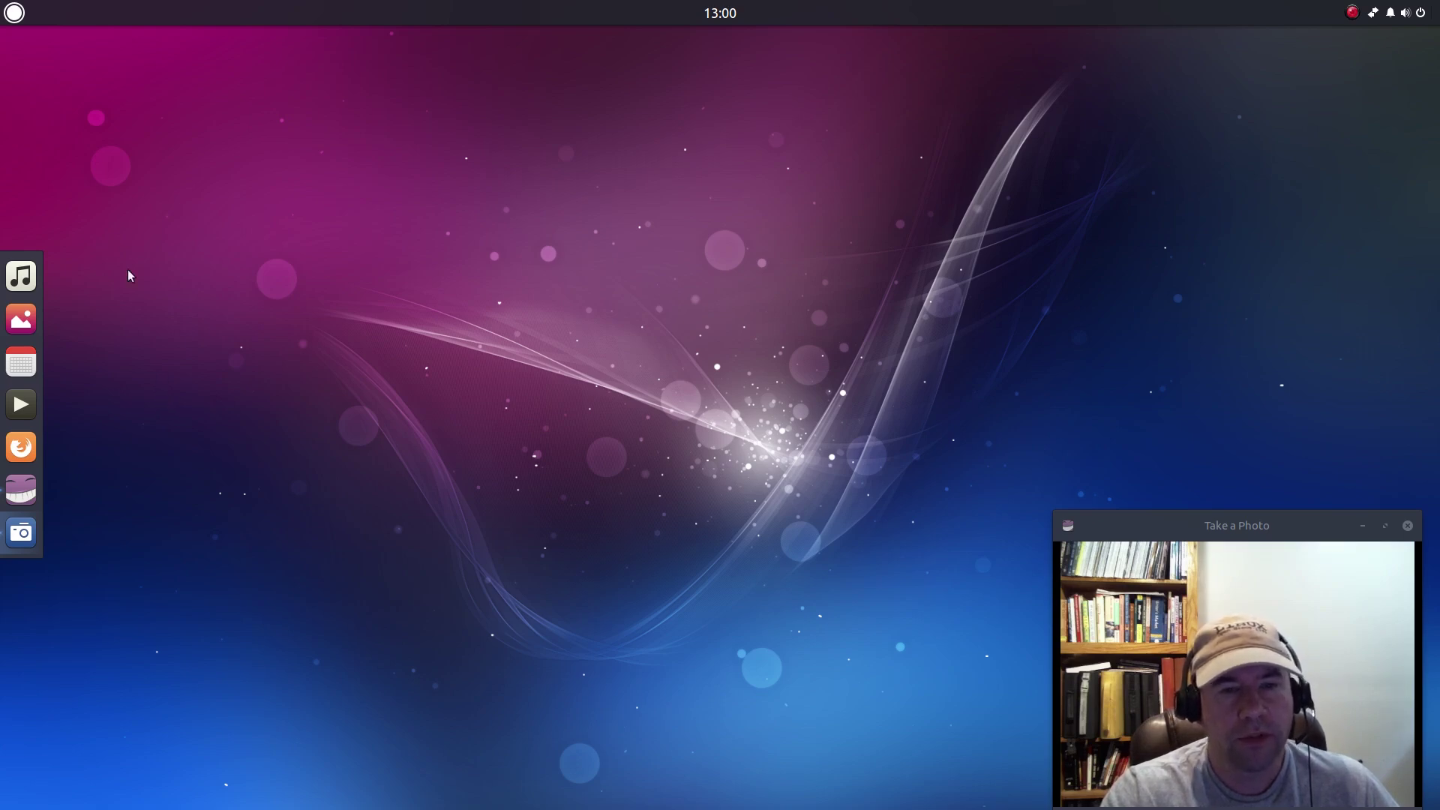
{"action": "left_click", "coordinate": [14, 13]}
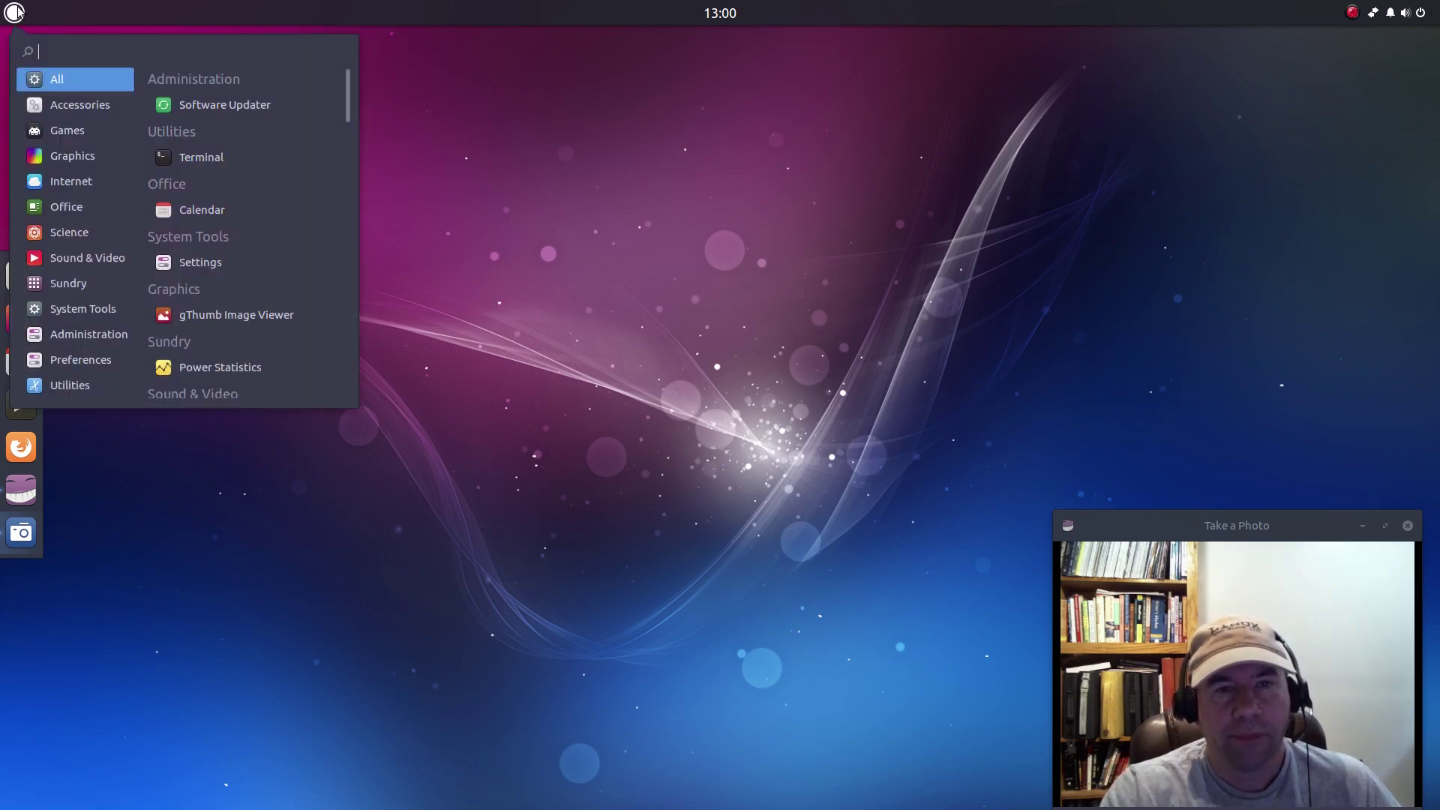
{"action": "left_click", "coordinate": [453, 155]}
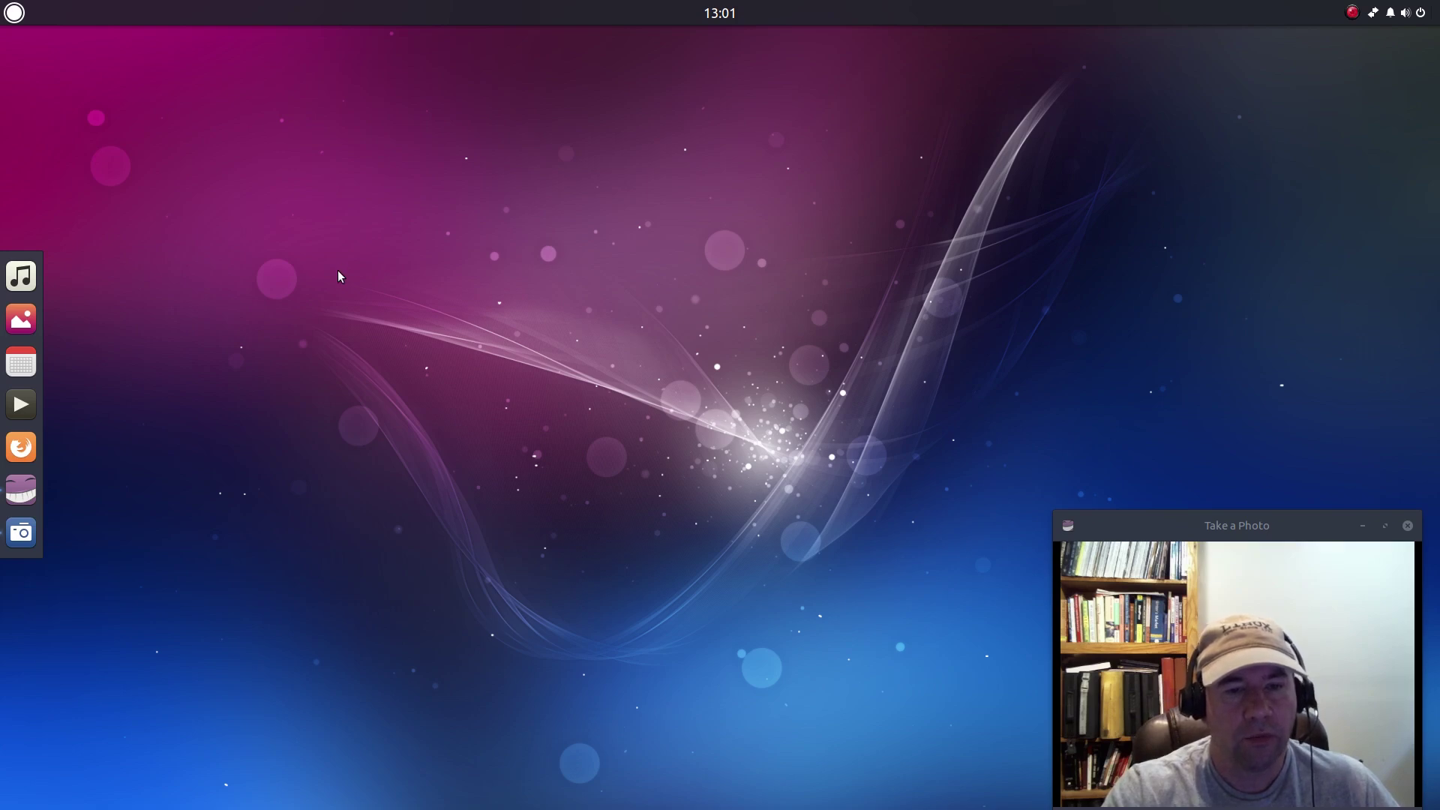
Step: Browse the Office, Accessories, Graphics, Internet, Science and Sound & Video menu categories
{"action": "left_click", "coordinate": [15, 13]}
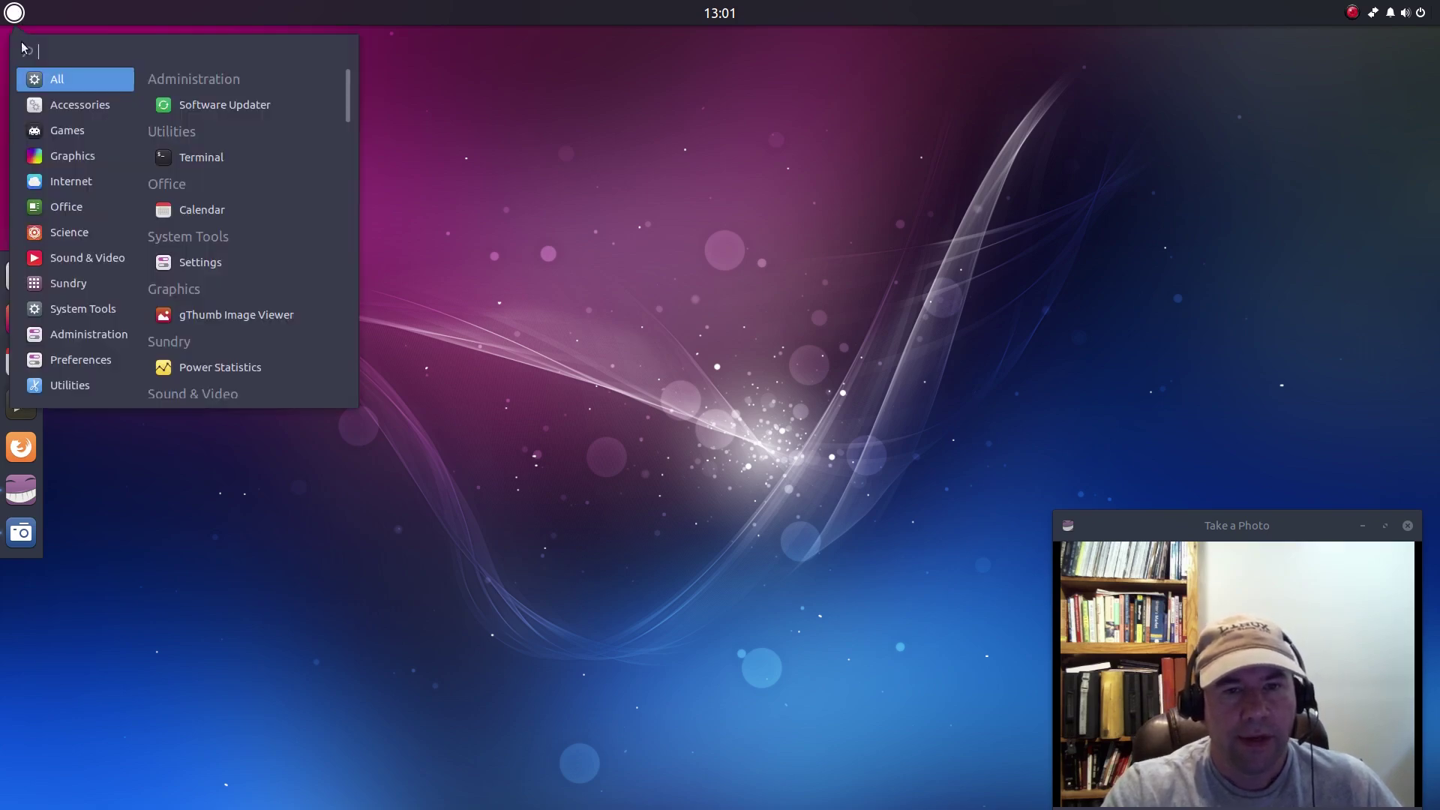
{"action": "left_click", "coordinate": [74, 213]}
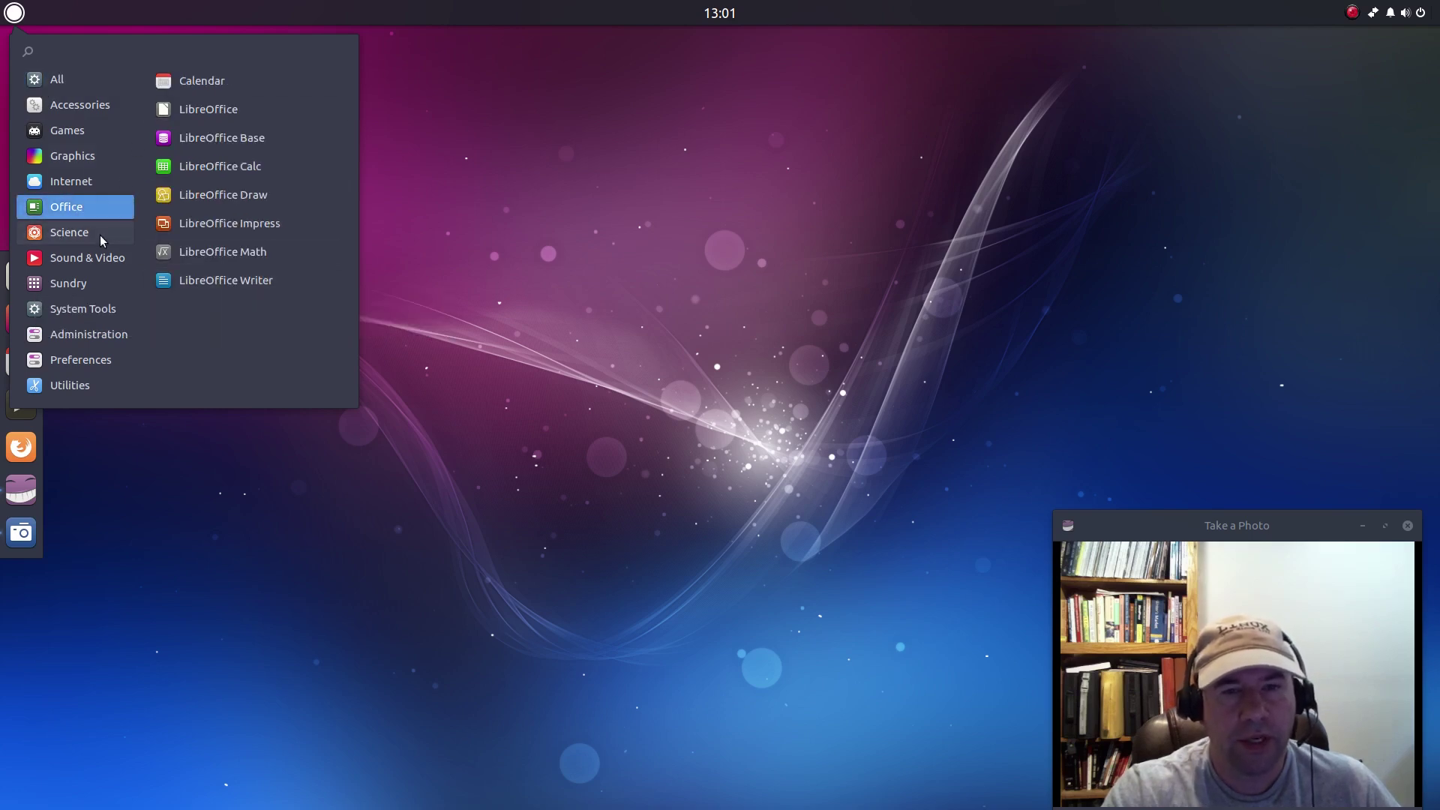
{"action": "left_click", "coordinate": [78, 111]}
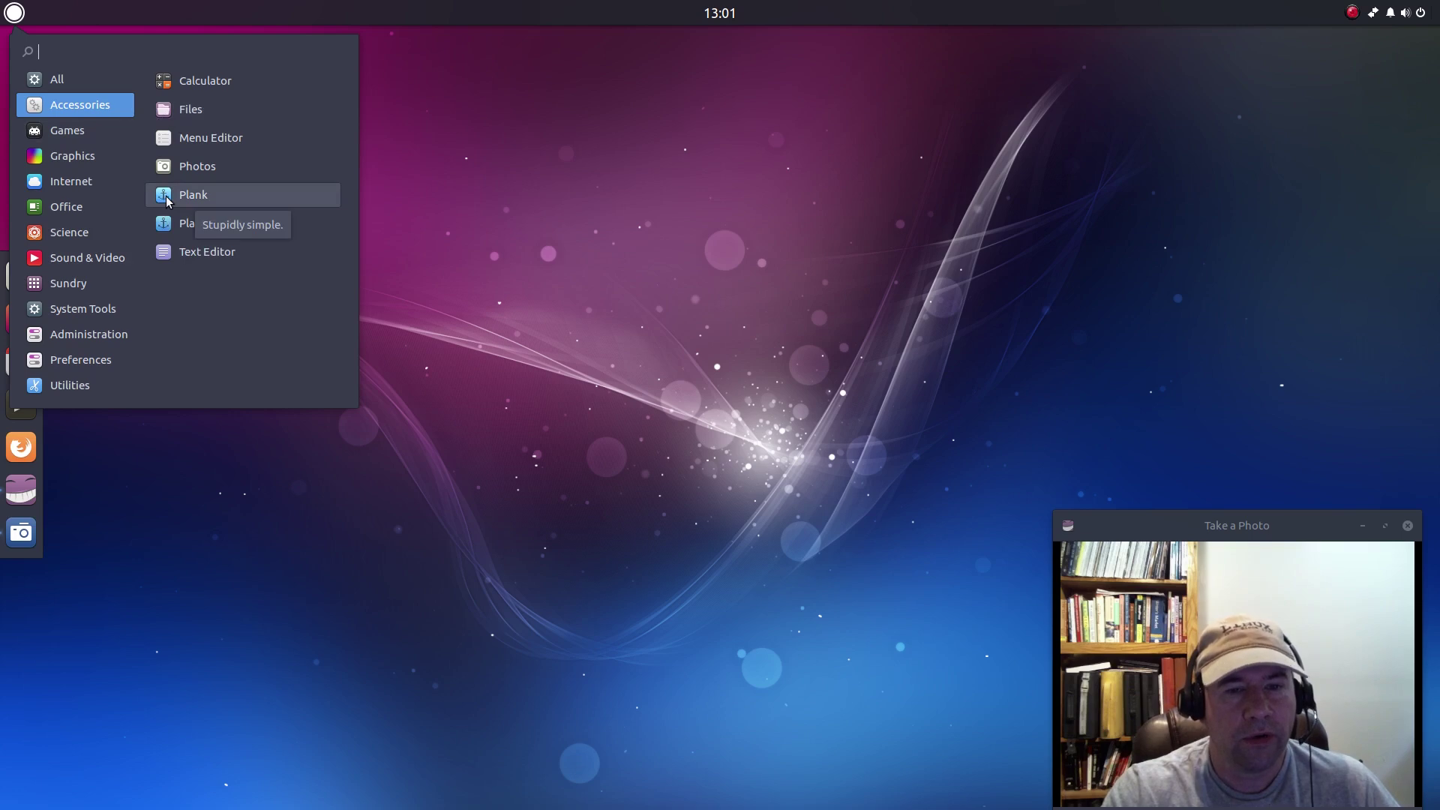
{"action": "left_click", "coordinate": [89, 159]}
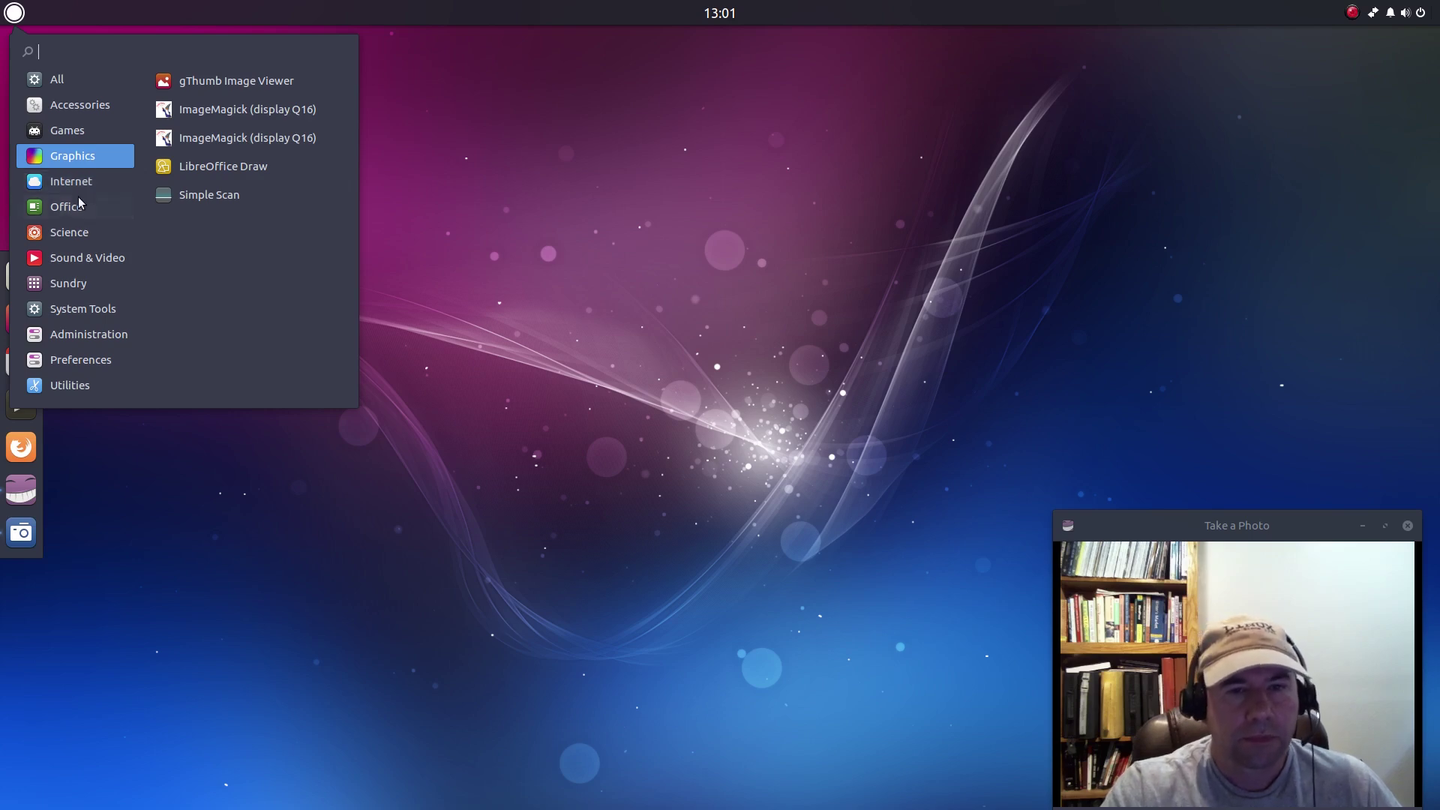
{"action": "left_click", "coordinate": [79, 187]}
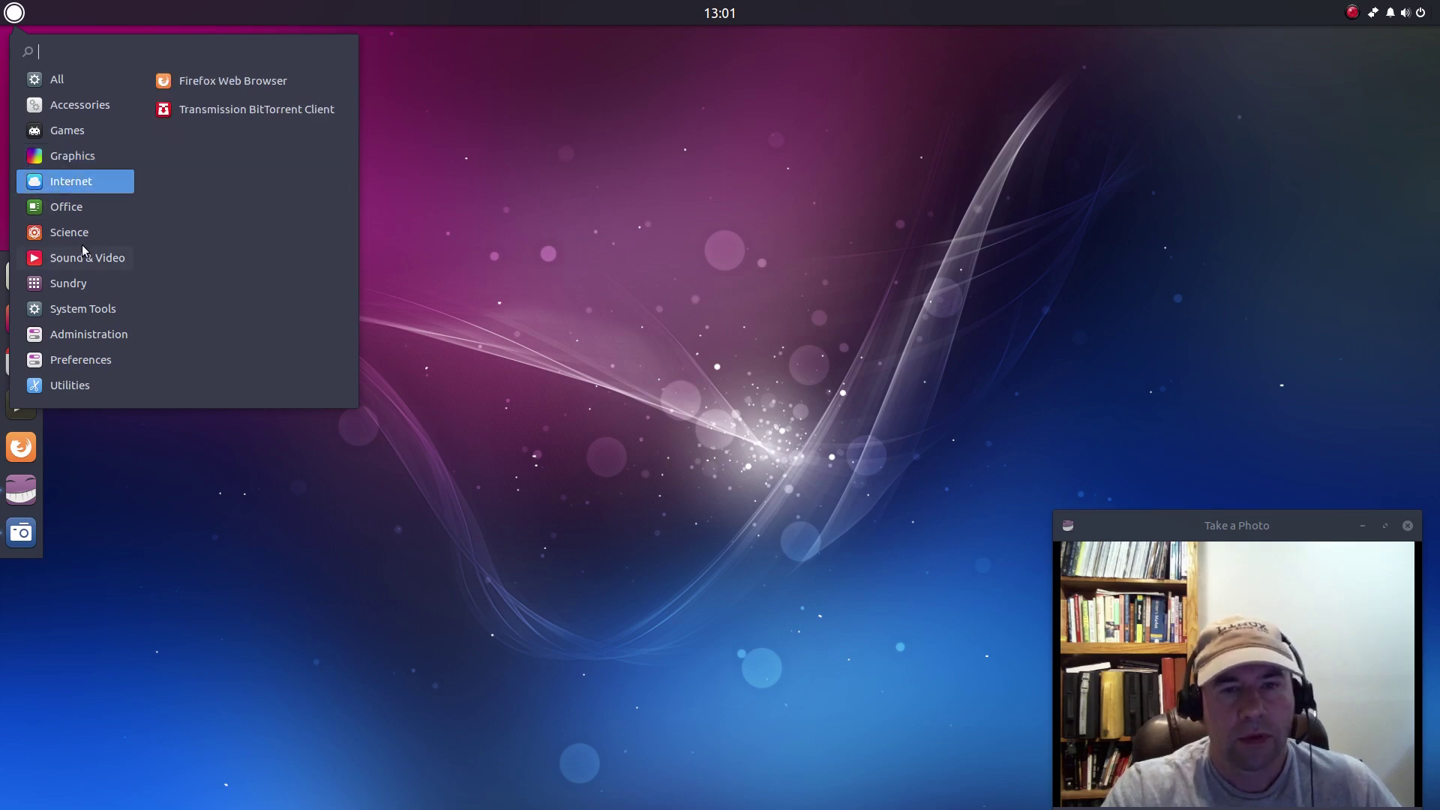
{"action": "left_click", "coordinate": [83, 207]}
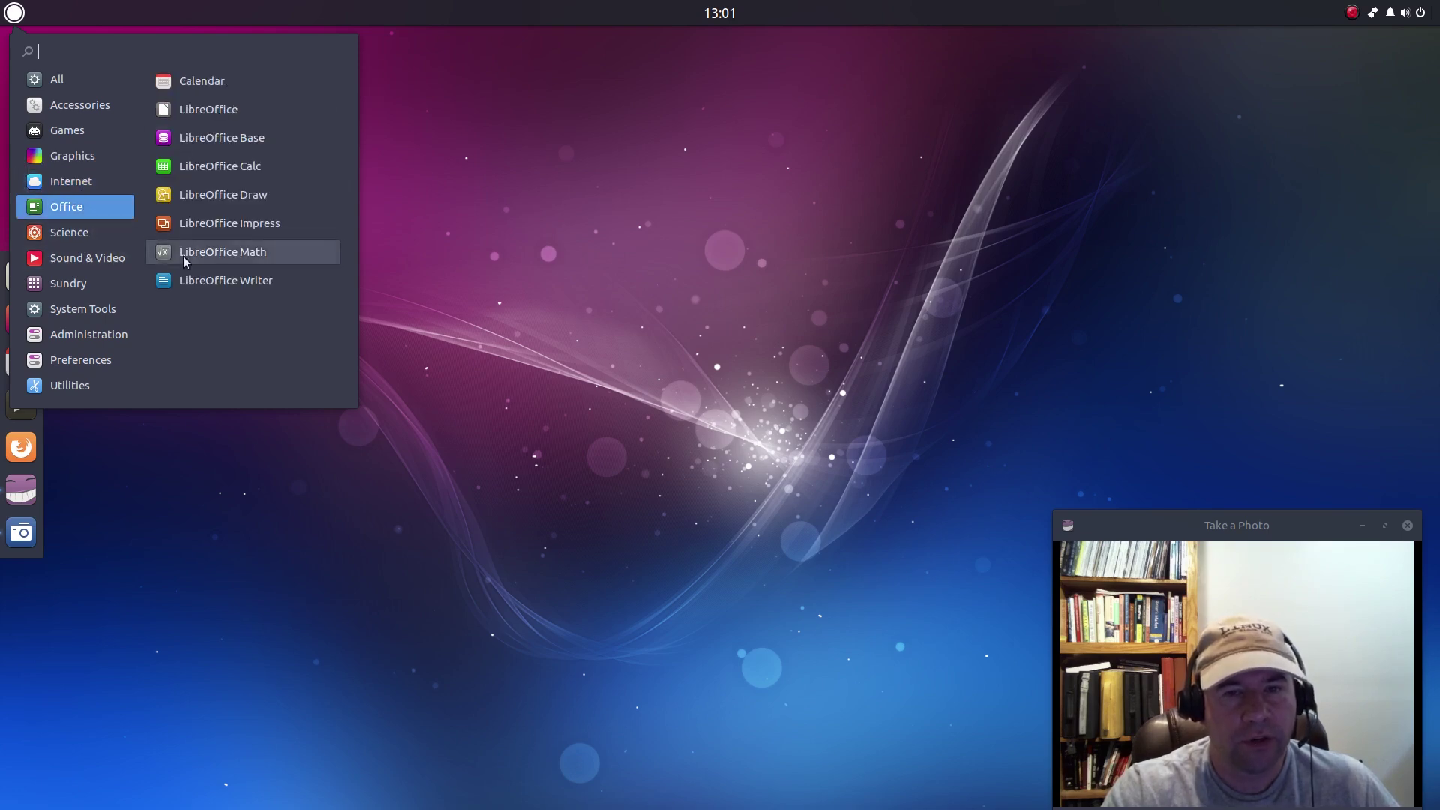
{"action": "left_click", "coordinate": [85, 238]}
{"action": "left_click", "coordinate": [85, 257]}
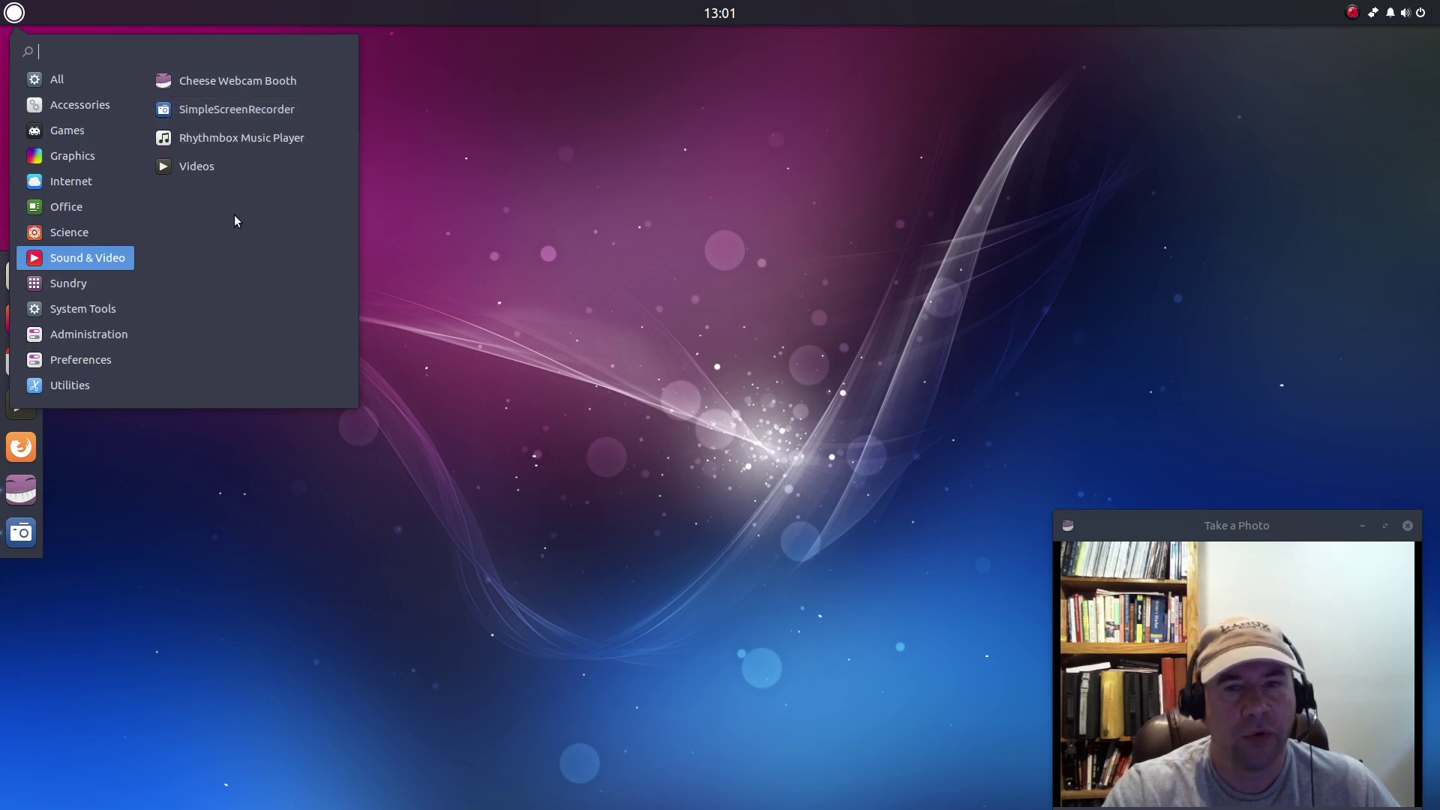
Step: Browse Sundry, System Tools and Administration, then launch Software from System Tools
{"action": "left_click", "coordinate": [84, 286]}
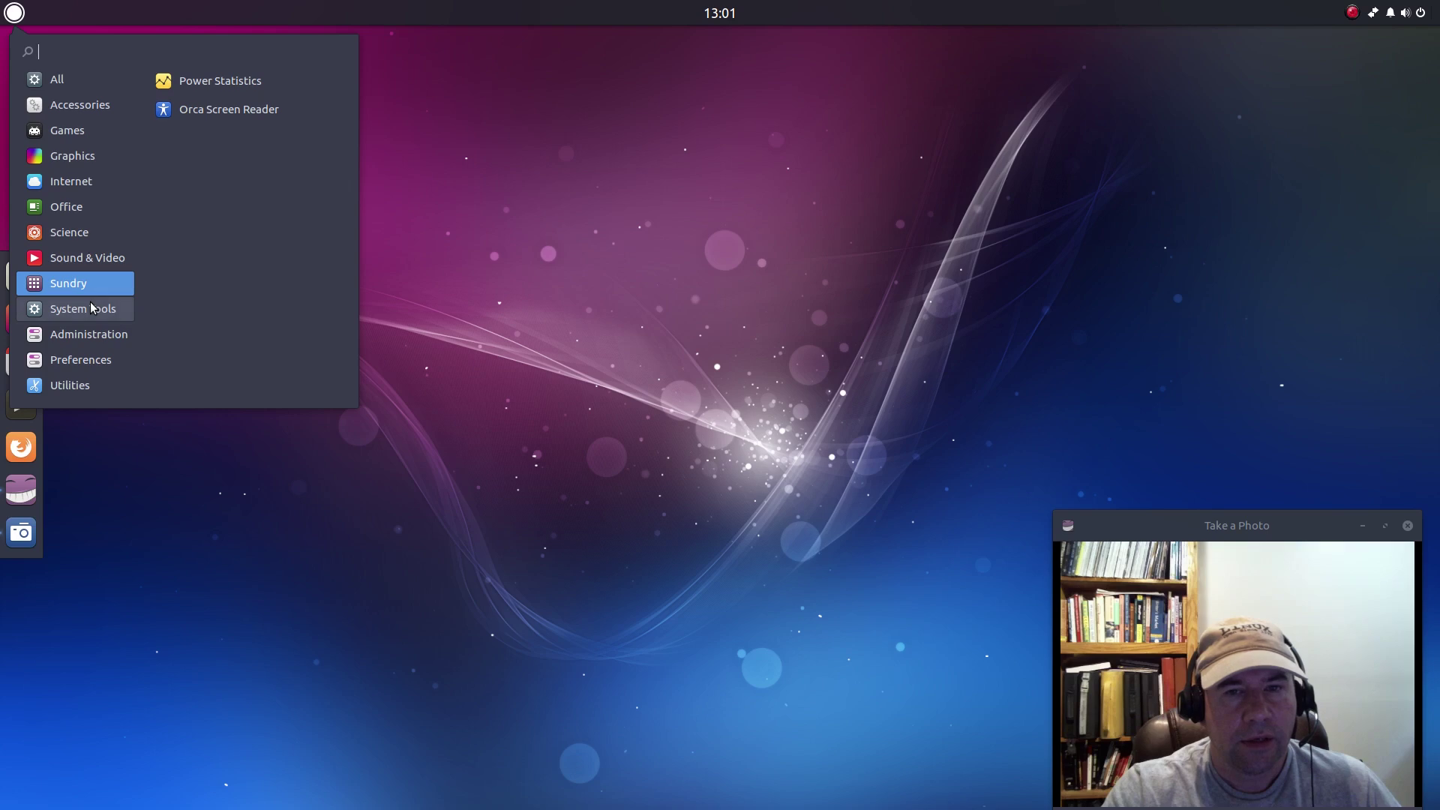
{"action": "left_click", "coordinate": [91, 308]}
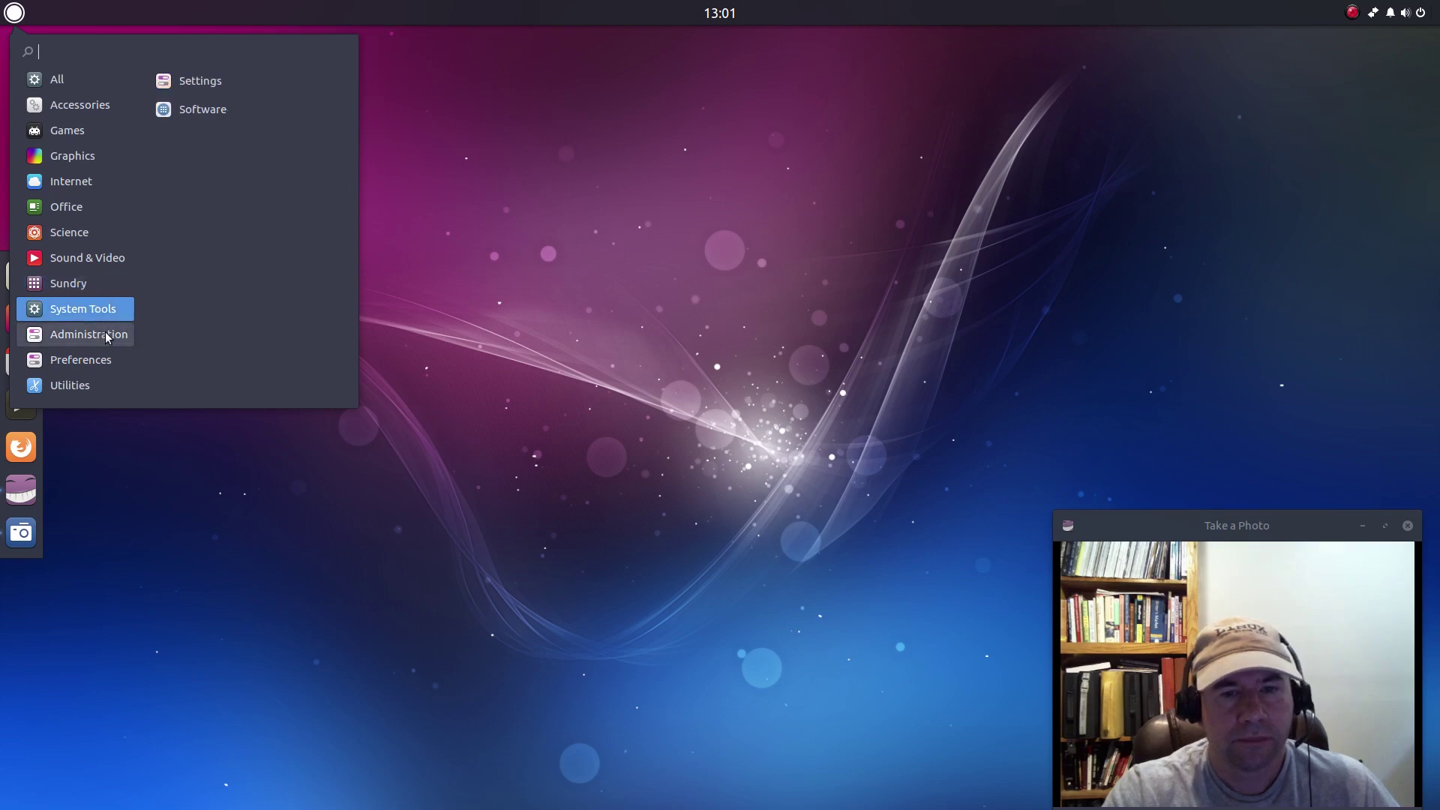
{"action": "left_click", "coordinate": [105, 337]}
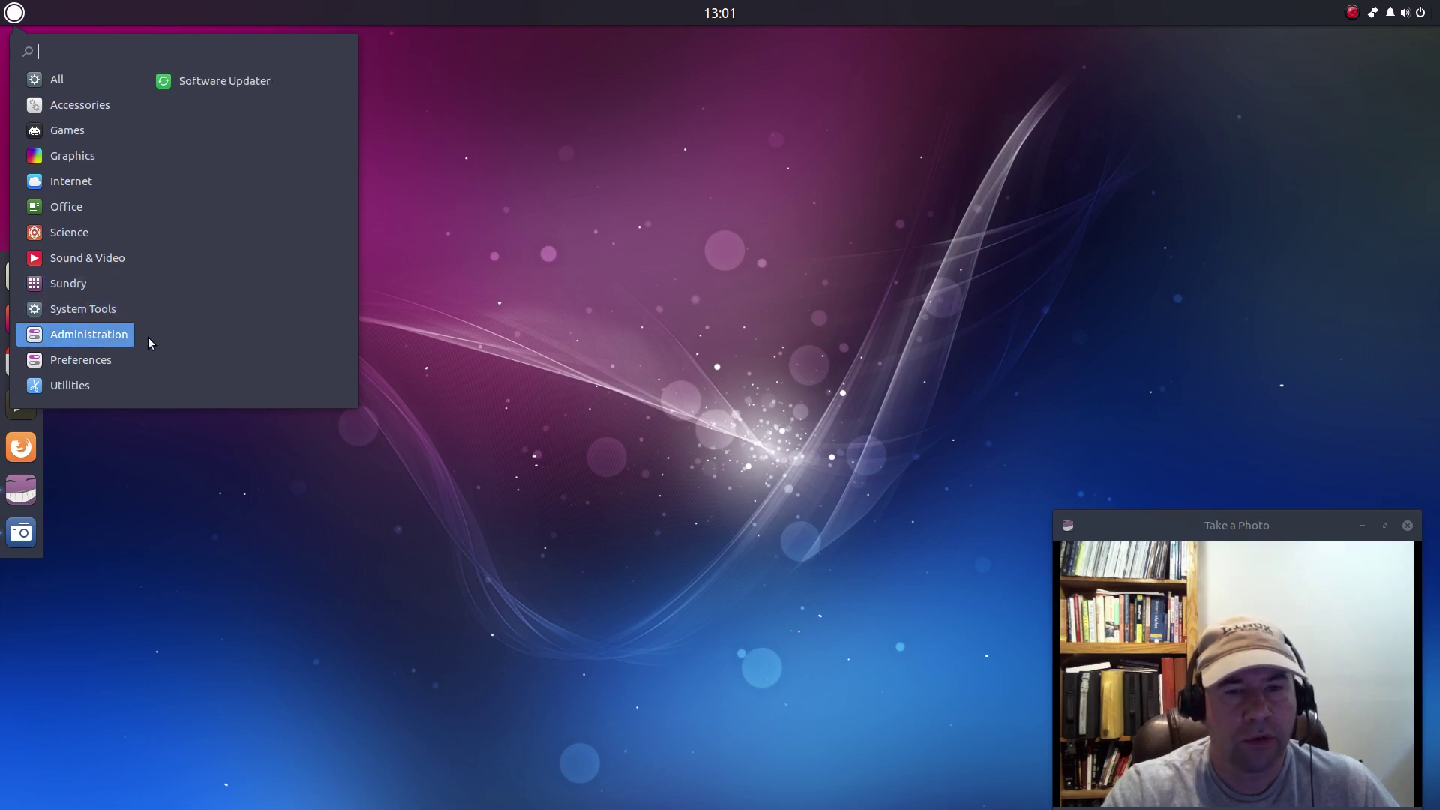
{"action": "left_click", "coordinate": [103, 309]}
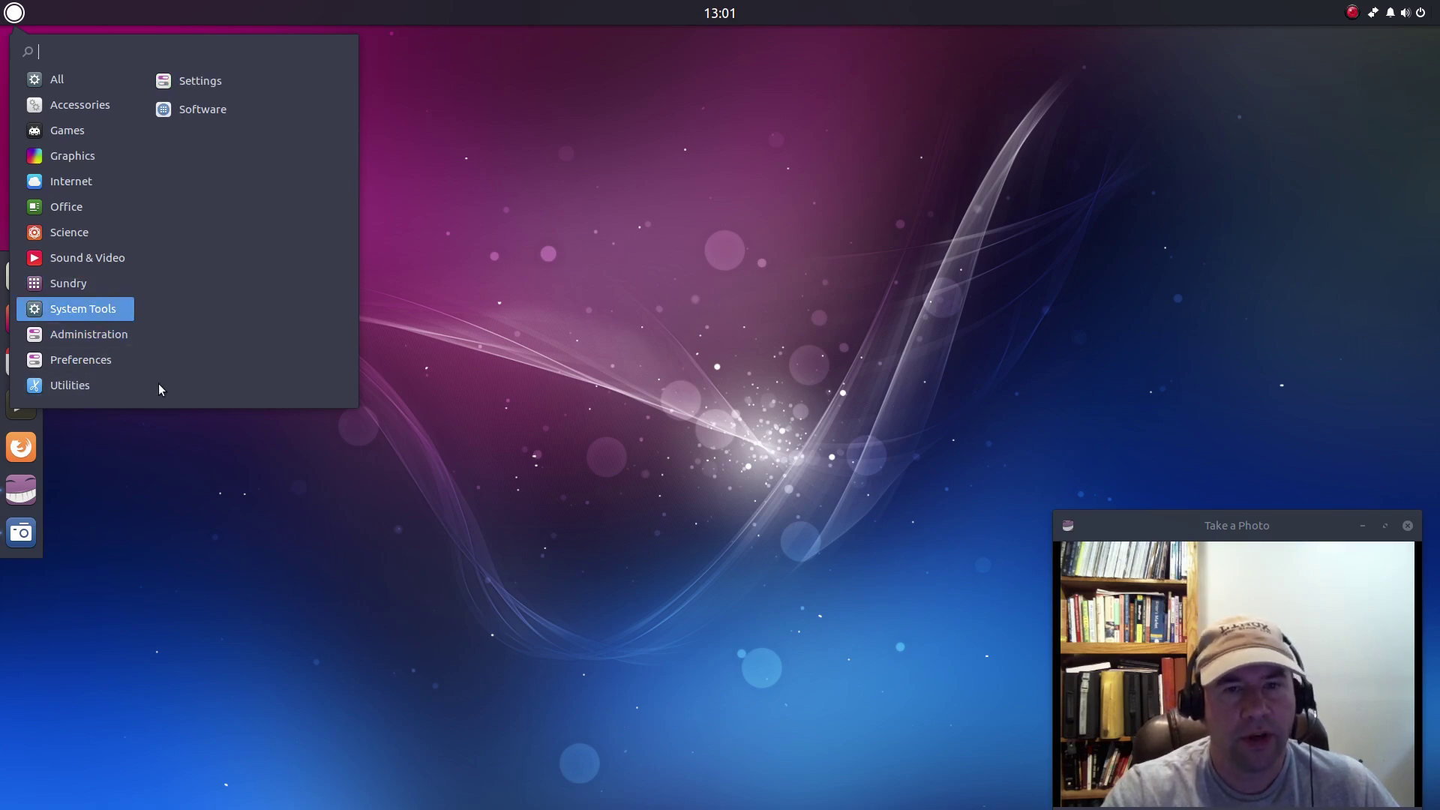
{"action": "left_click", "coordinate": [183, 112]}
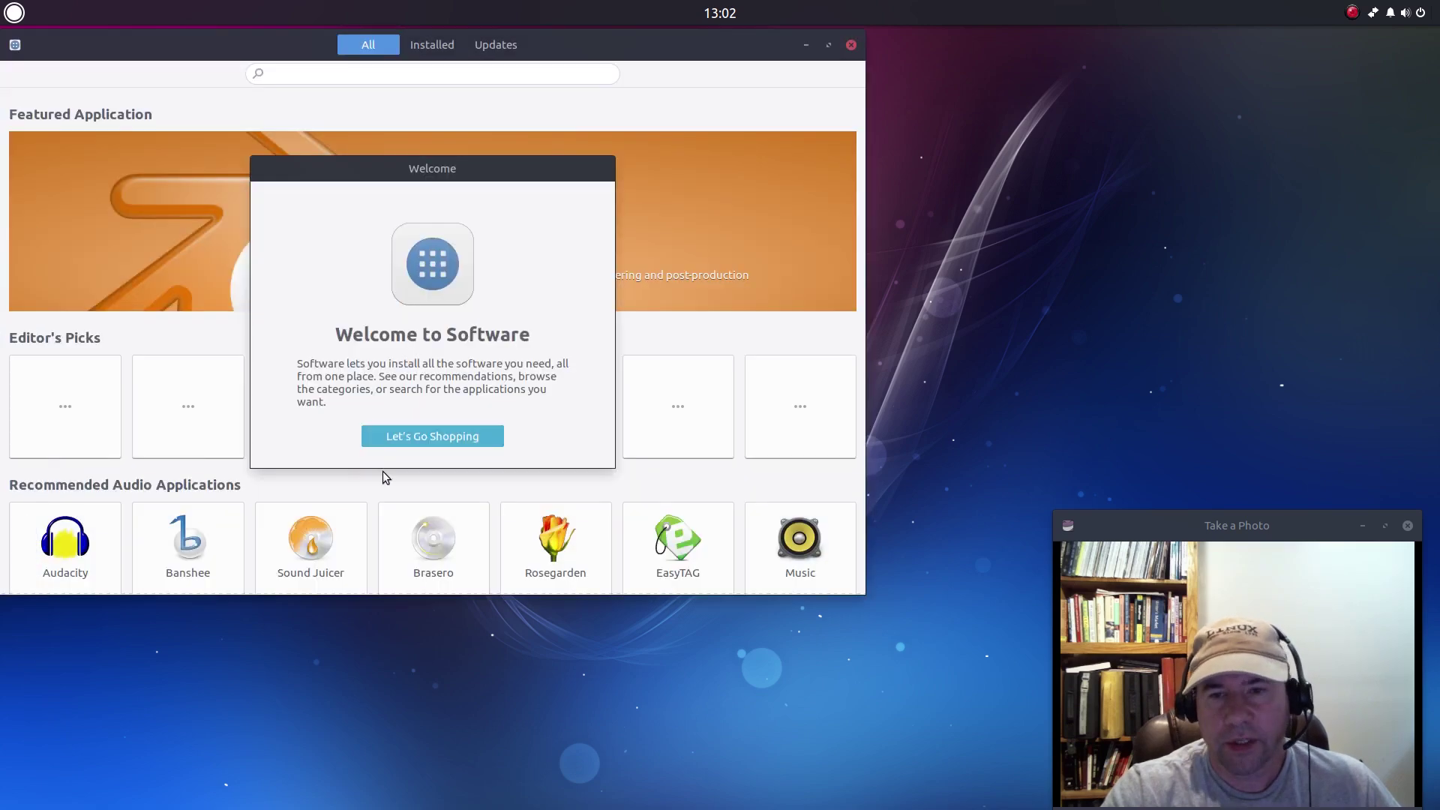
Step: Dismiss the GNOME Software welcome with 'Let's Go Shopping' and scroll through the featured apps
{"action": "left_click", "coordinate": [435, 441]}
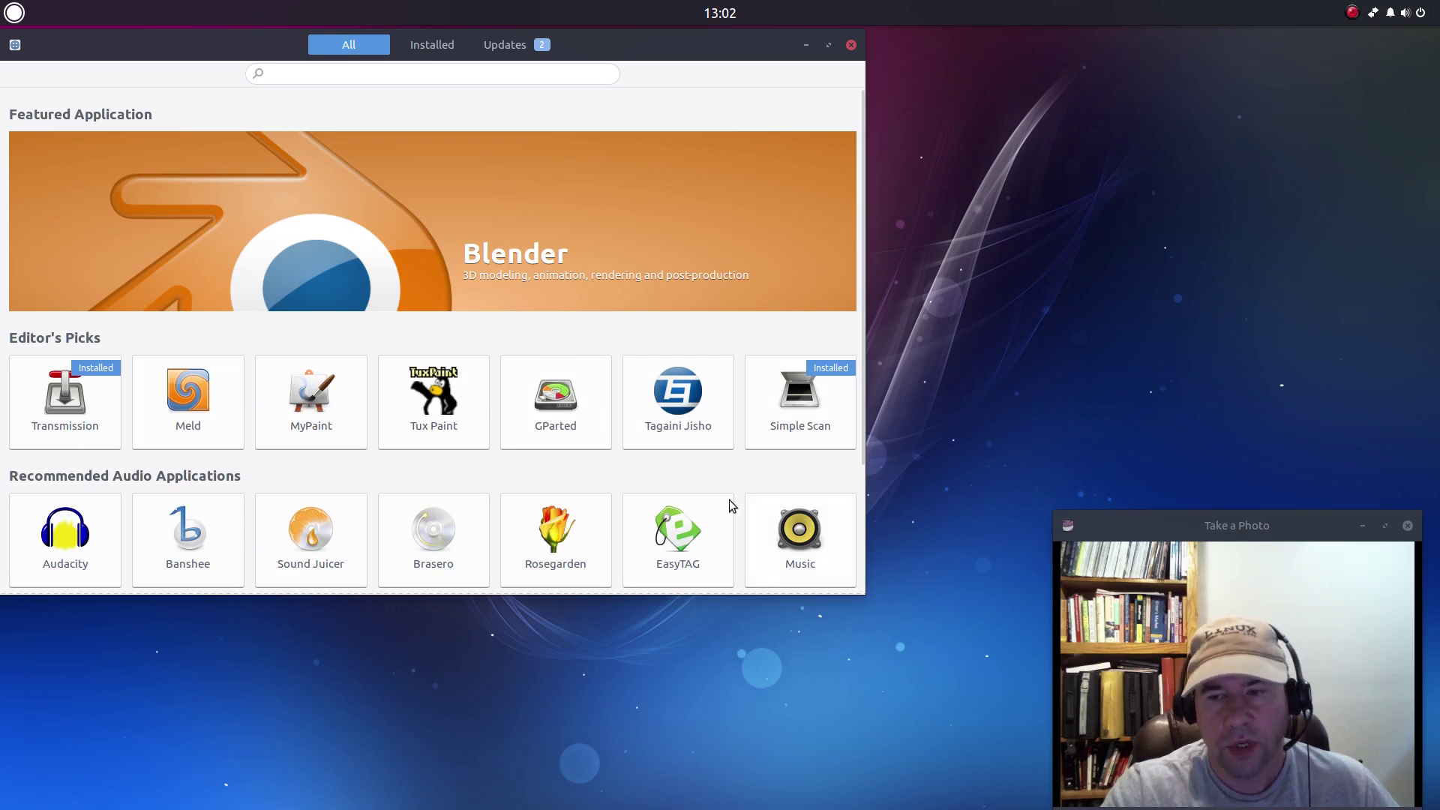
{"action": "scroll", "coordinate": [717, 466], "scroll_direction": "down", "scroll_amount": 1}
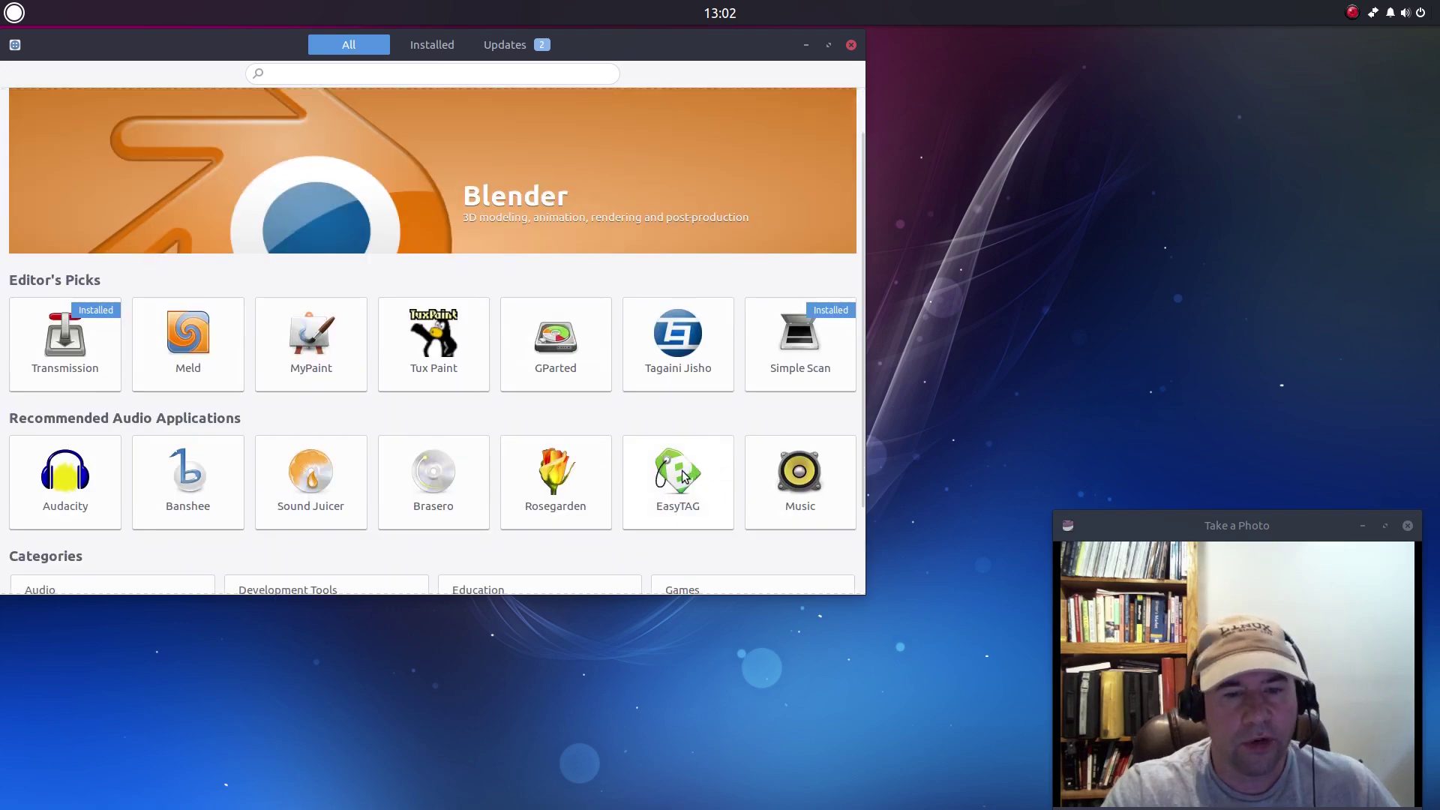
{"action": "scroll", "coordinate": [698, 468], "scroll_direction": "down", "scroll_amount": 2}
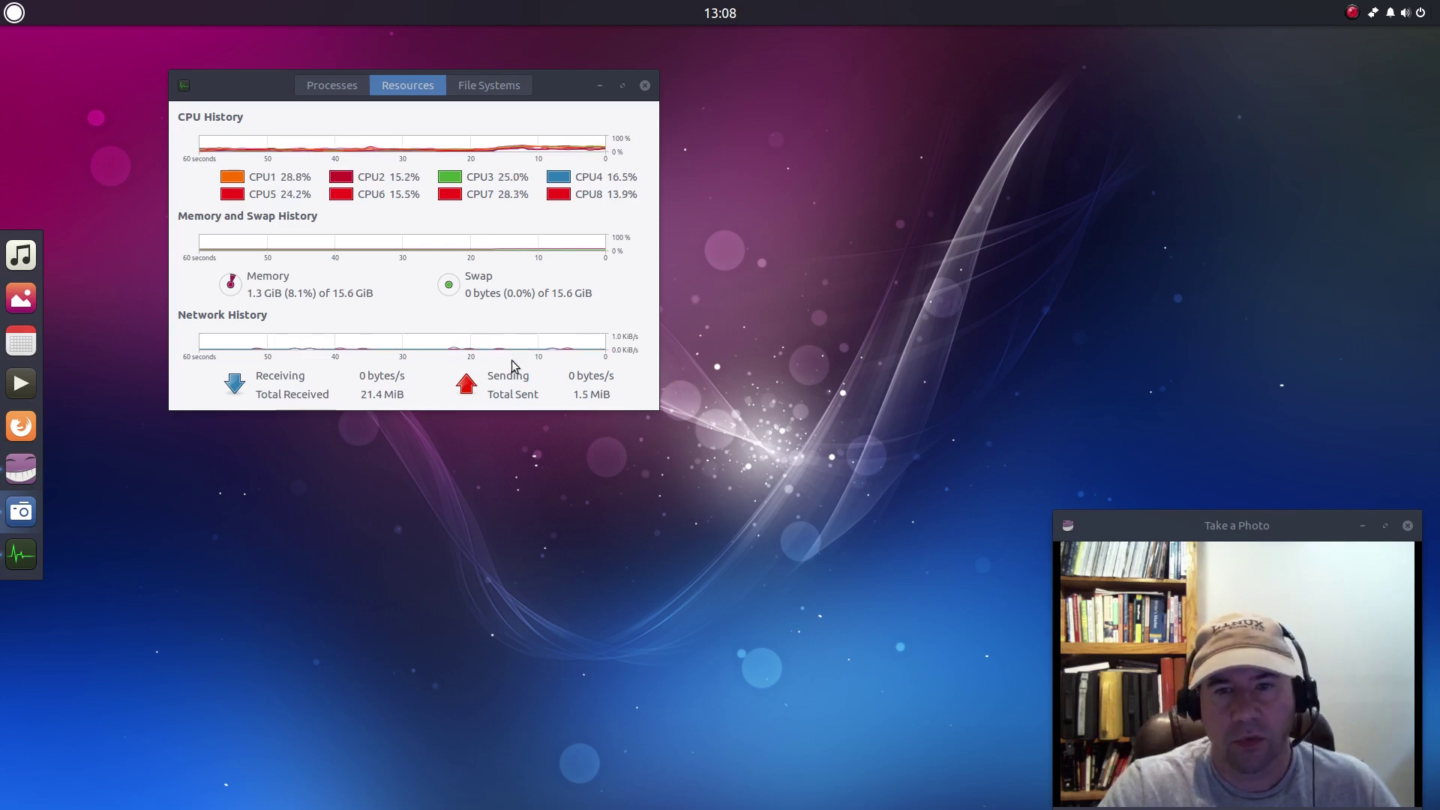
Step: View System Monitor's process list, then return to the Resources tab's CPU, memory and network graphs
{"action": "left_click", "coordinate": [332, 85]}
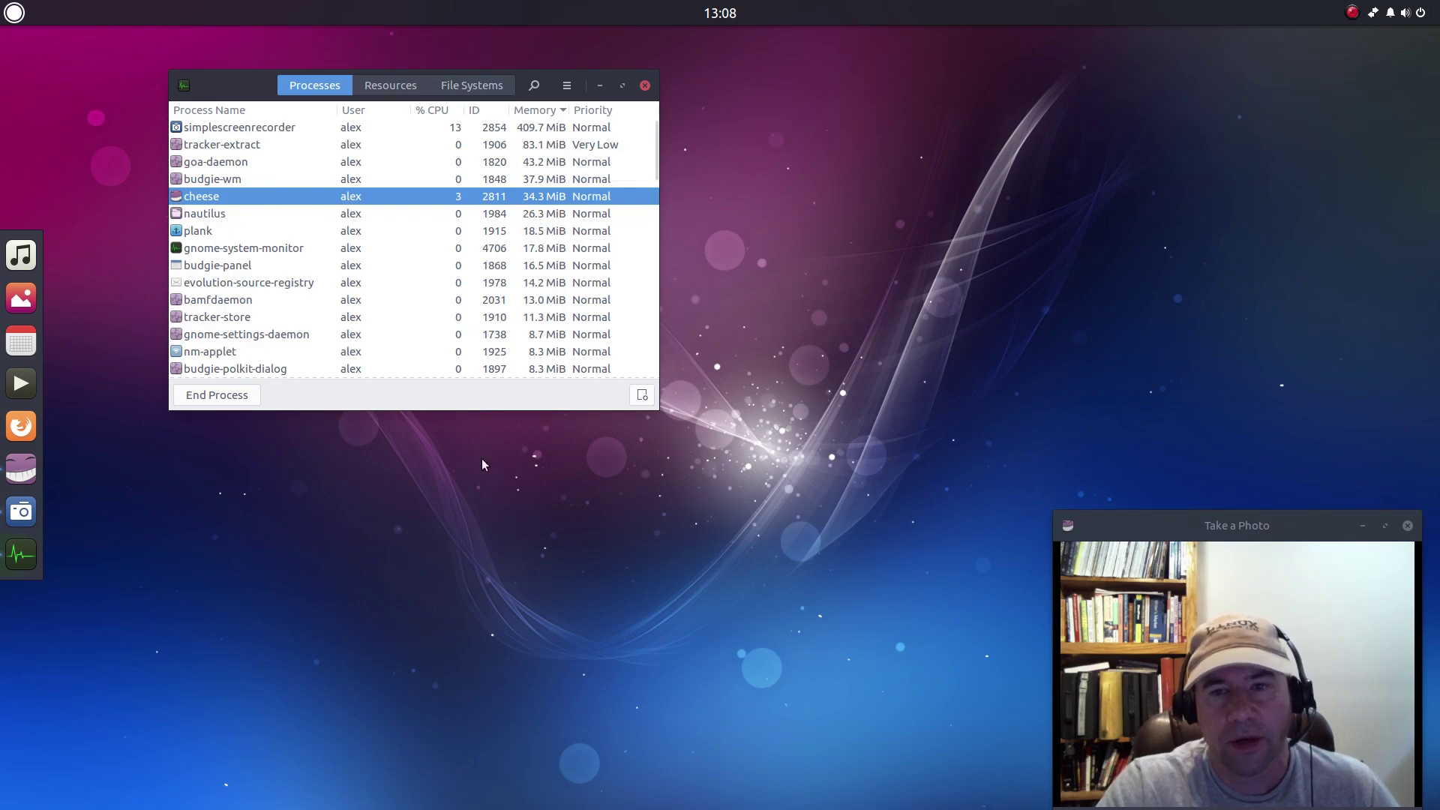
{"action": "left_click", "coordinate": [376, 93]}
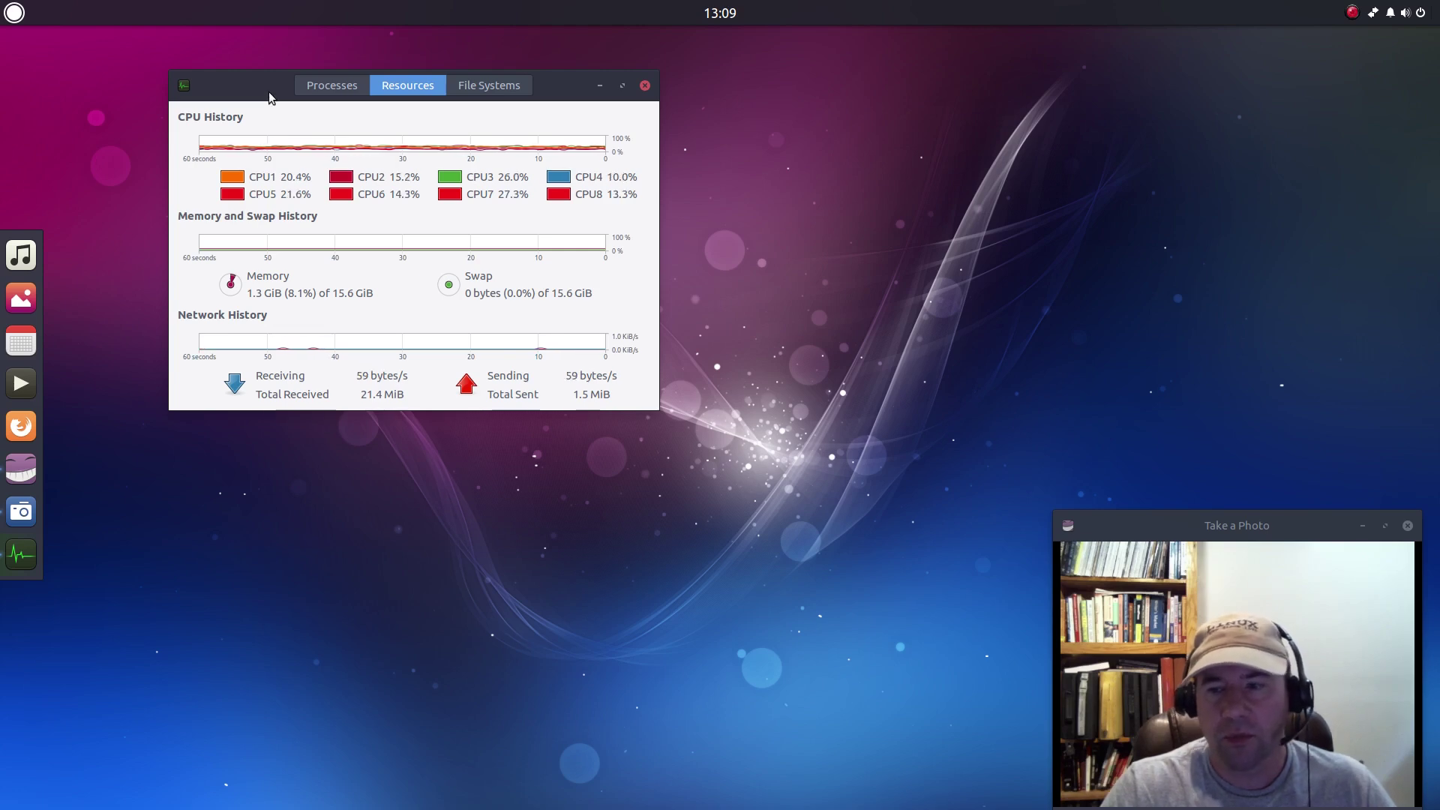
Step: Minimise the System Monitor window with Super+H
{"action": "key", "text": "super+h"}
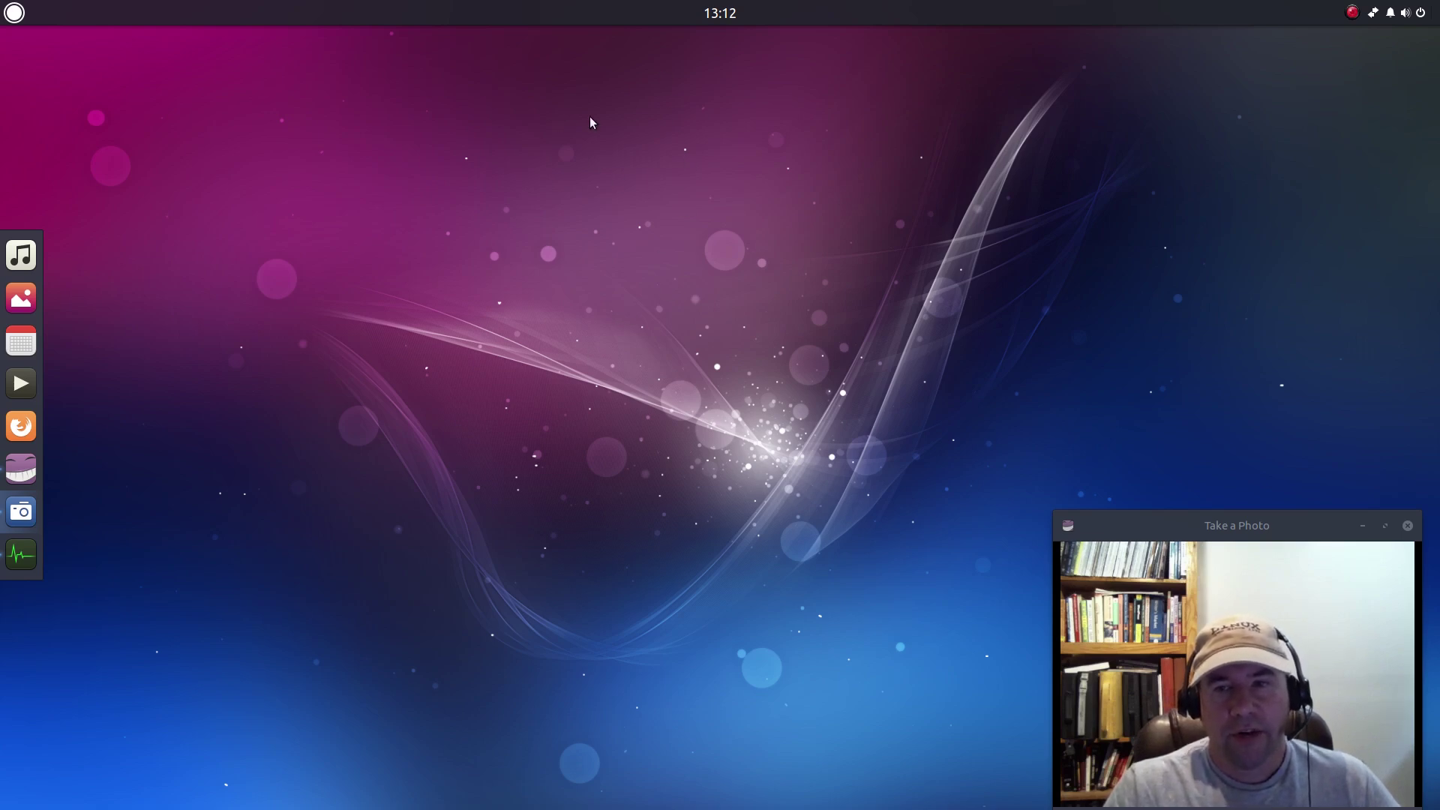
{"action": "left_click", "coordinate": [1417, 21]}
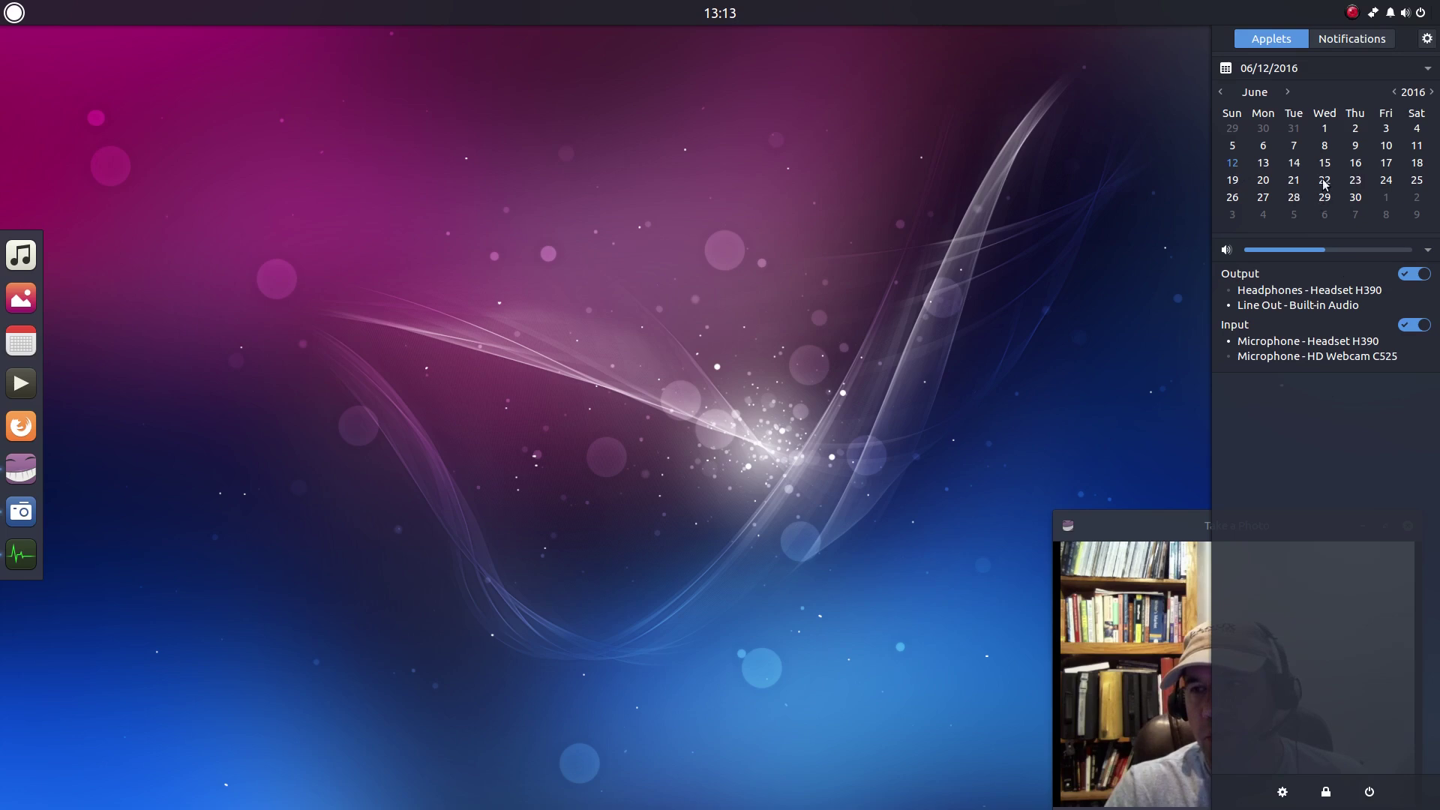
{"action": "left_click", "coordinate": [1373, 44]}
{"action": "left_click", "coordinate": [1273, 45]}
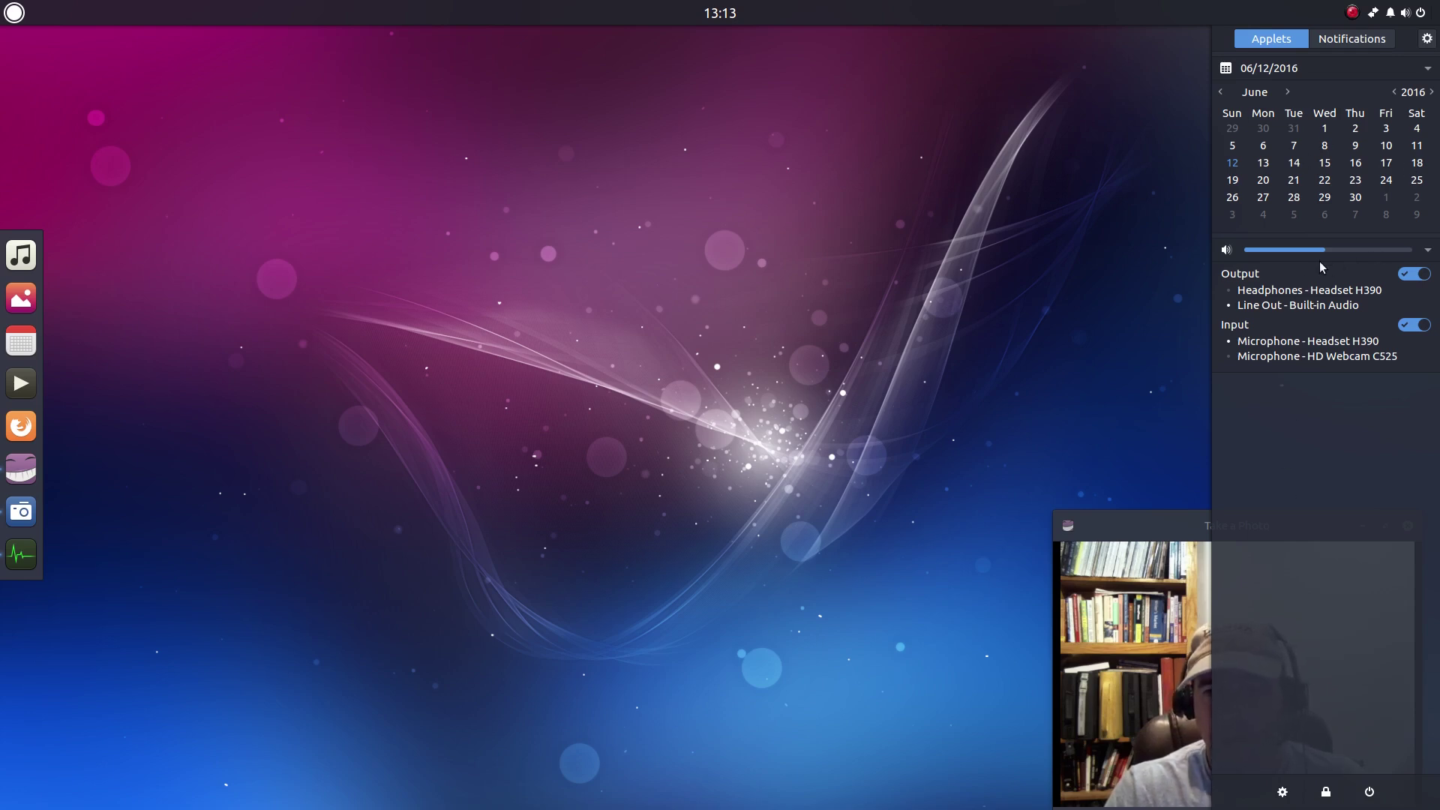
{"action": "left_click", "coordinate": [1092, 243]}
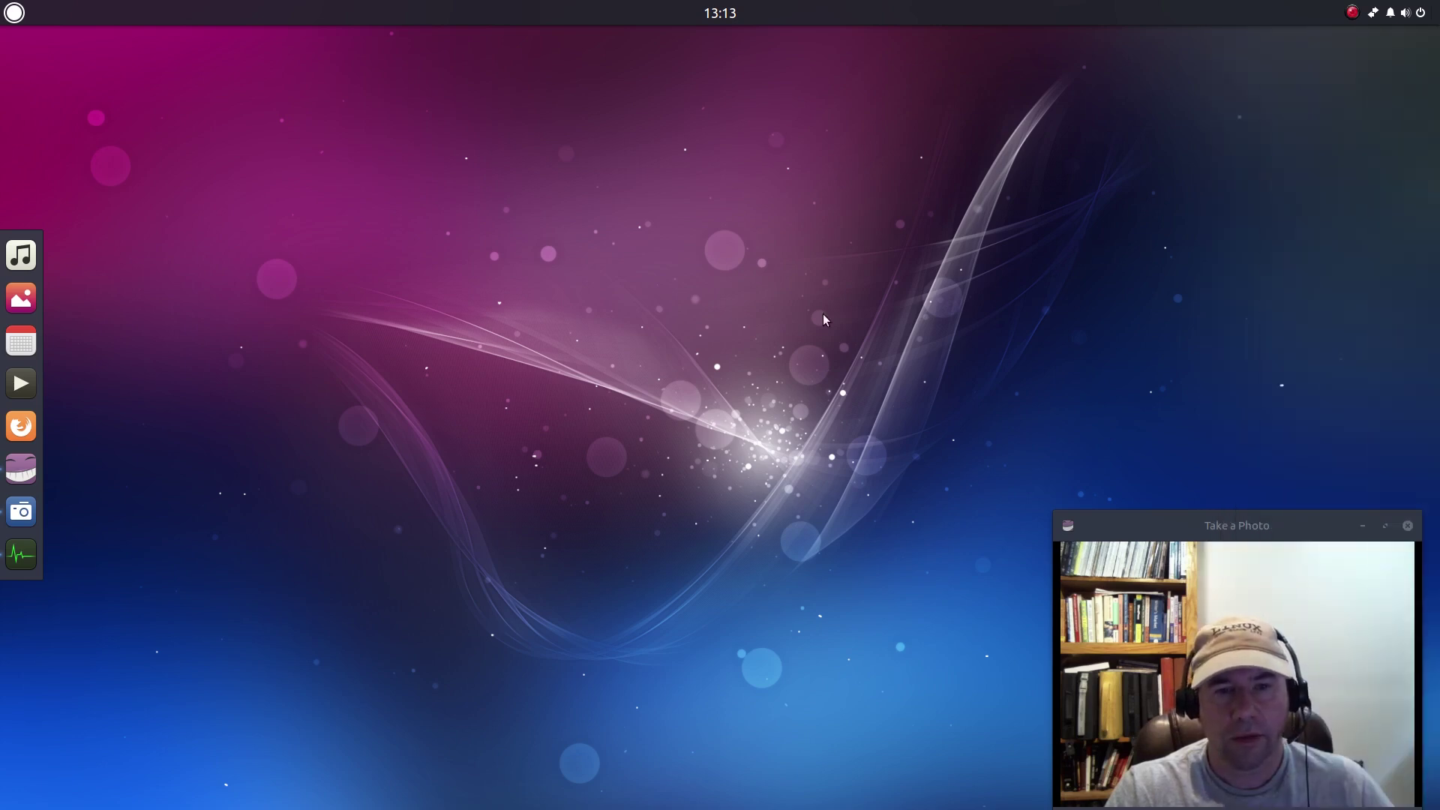
{"action": "left_click", "coordinate": [22, 343]}
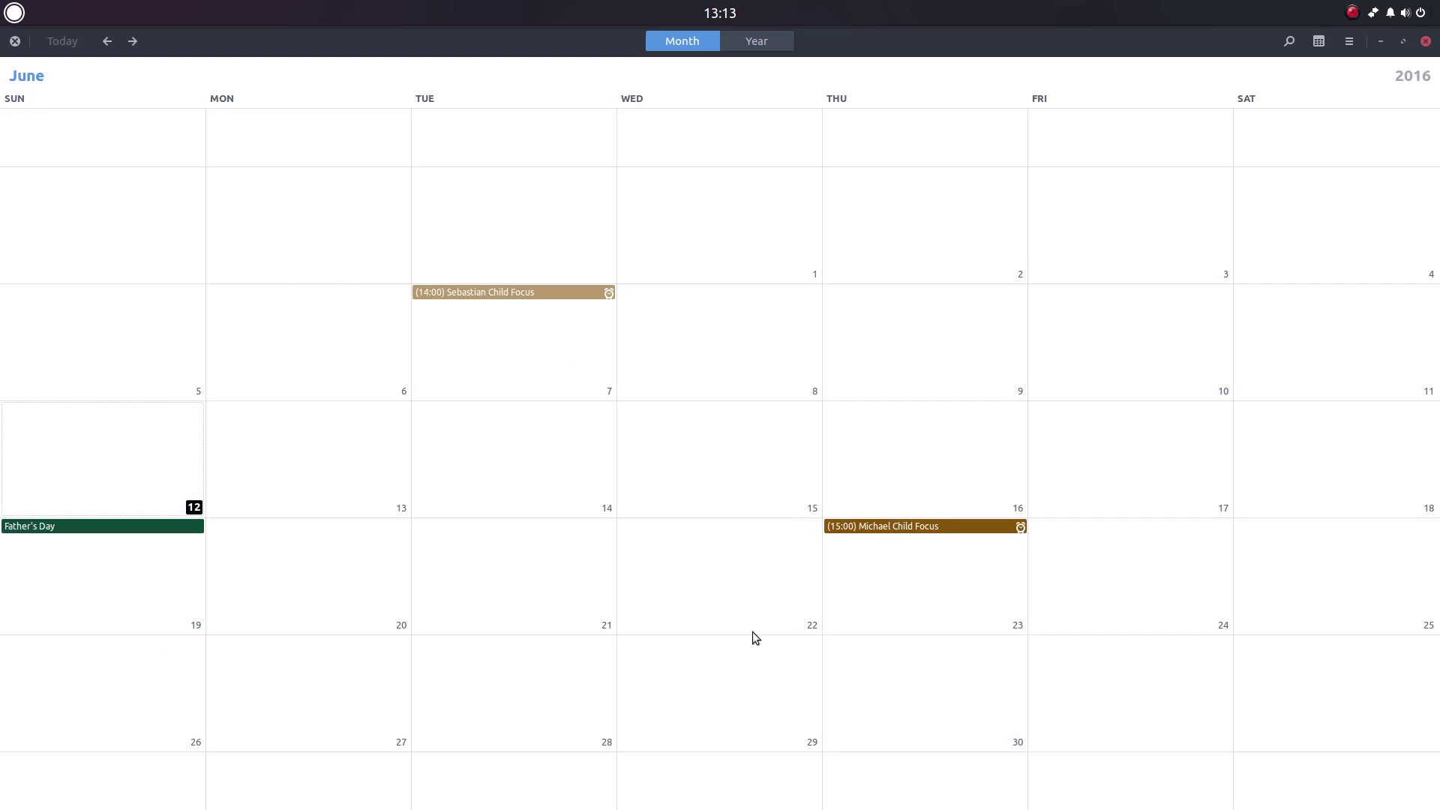
{"action": "left_click", "coordinate": [1426, 41]}
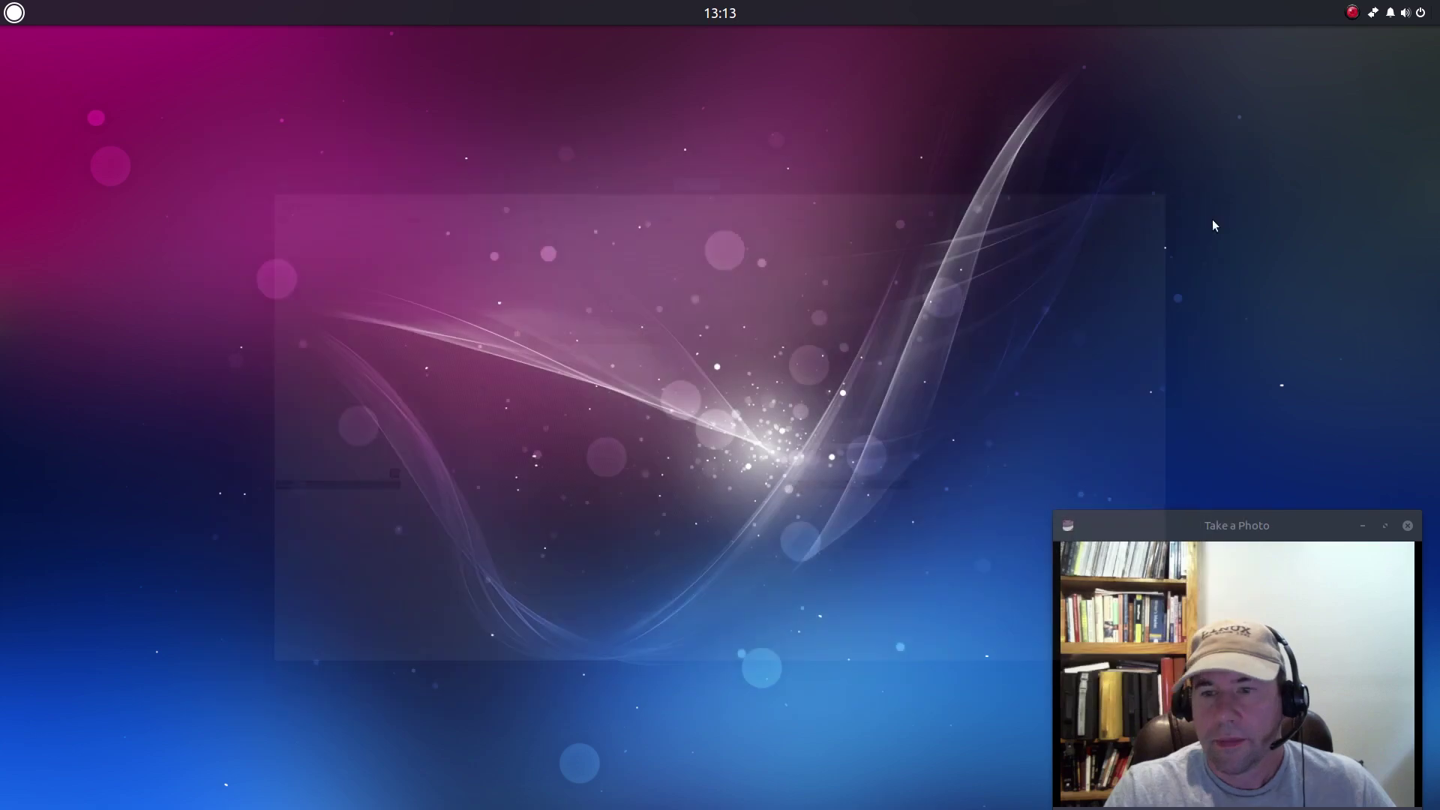